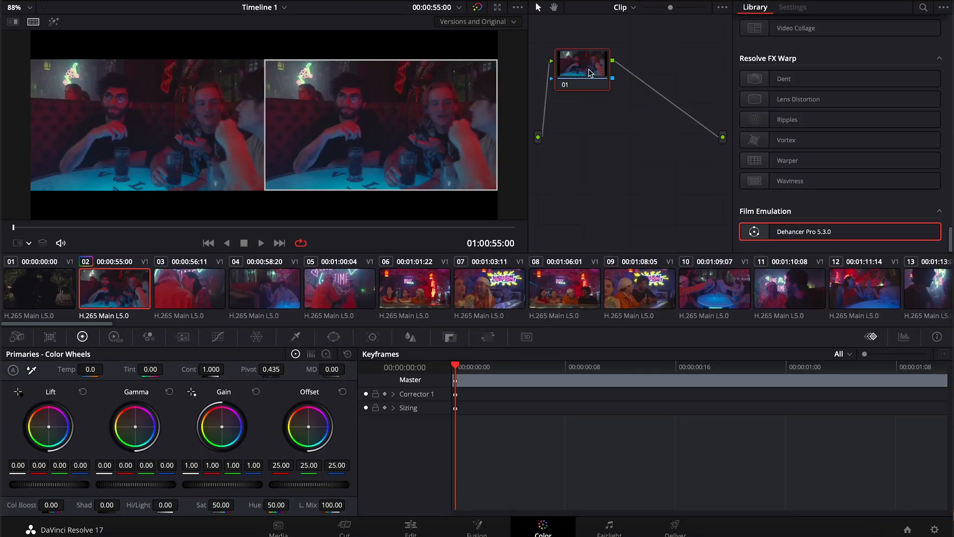
Add a serial node after node 01 and apply the Dehancer Pro 5.3.0 effect to it.
key("alt+s")
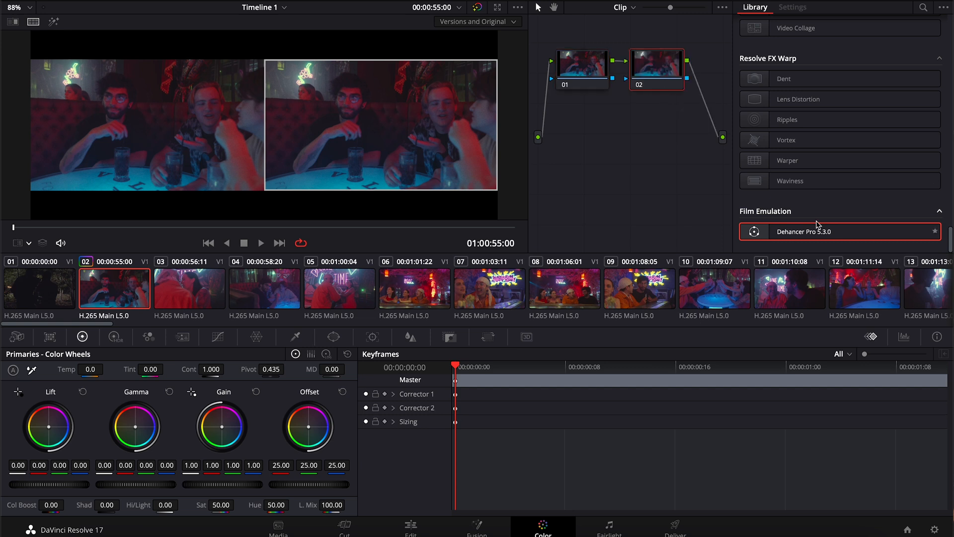
left_click_drag(818, 231, 669, 78)
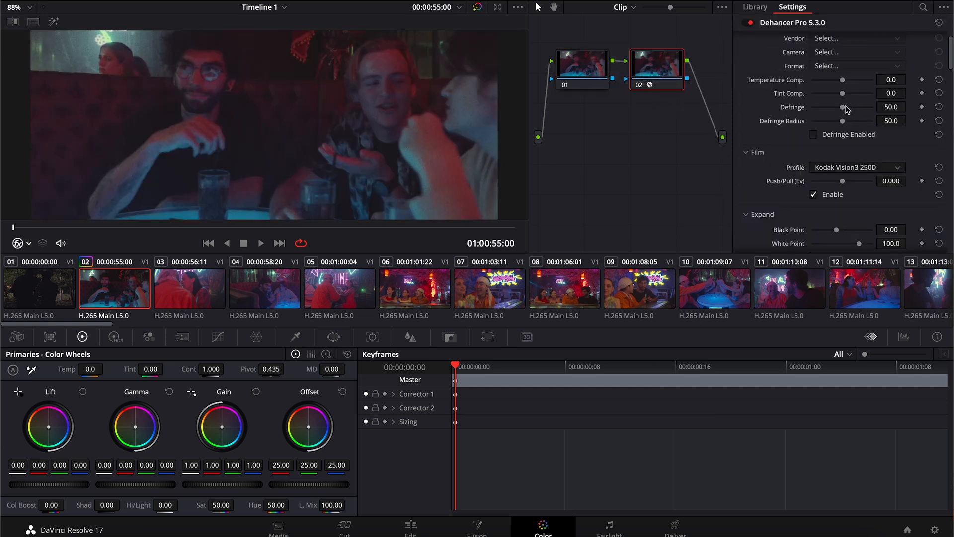
scroll(843, 110, "down", 6)
scroll(844, 110, "up", 10)
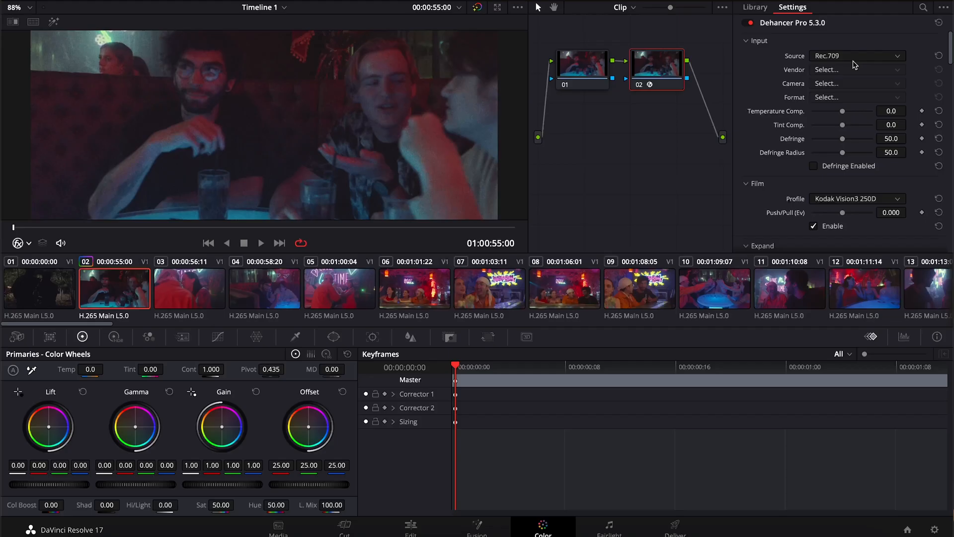
Try a camera-specific input source with Panasonic as the vendor, and return the source to Rec.709.
left_click(858, 57)
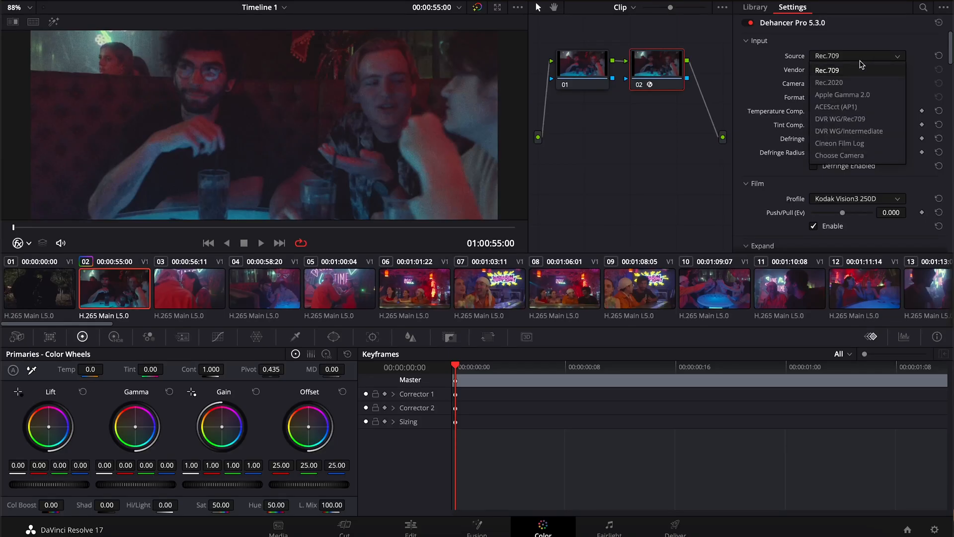
left_click(840, 155)
left_click(847, 73)
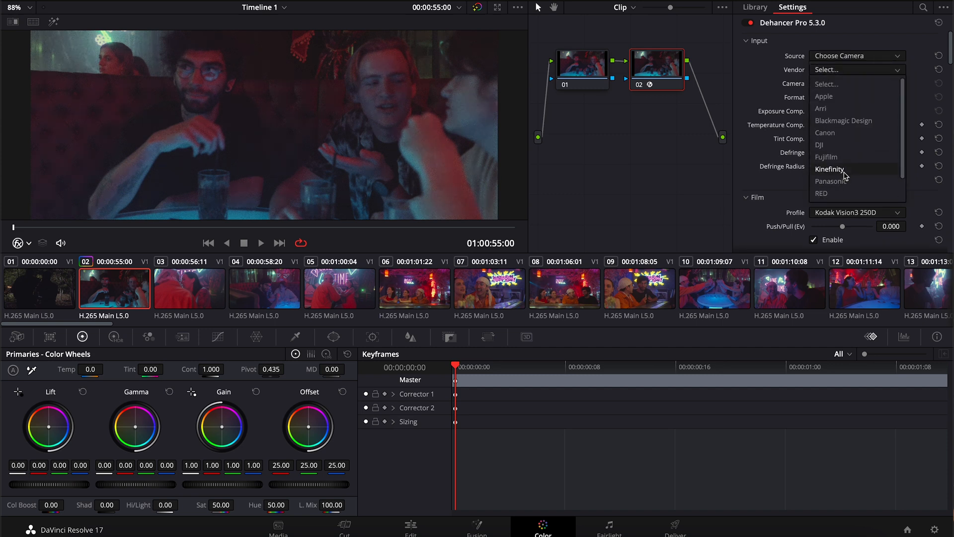
scroll(845, 169, "up", 2)
scroll(847, 124, "down", 2)
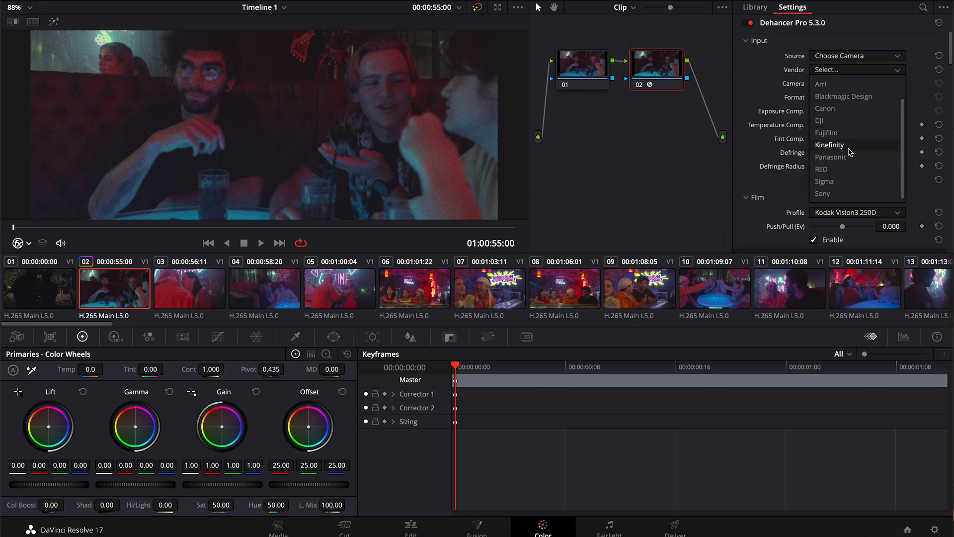
left_click(850, 161)
left_click(856, 87)
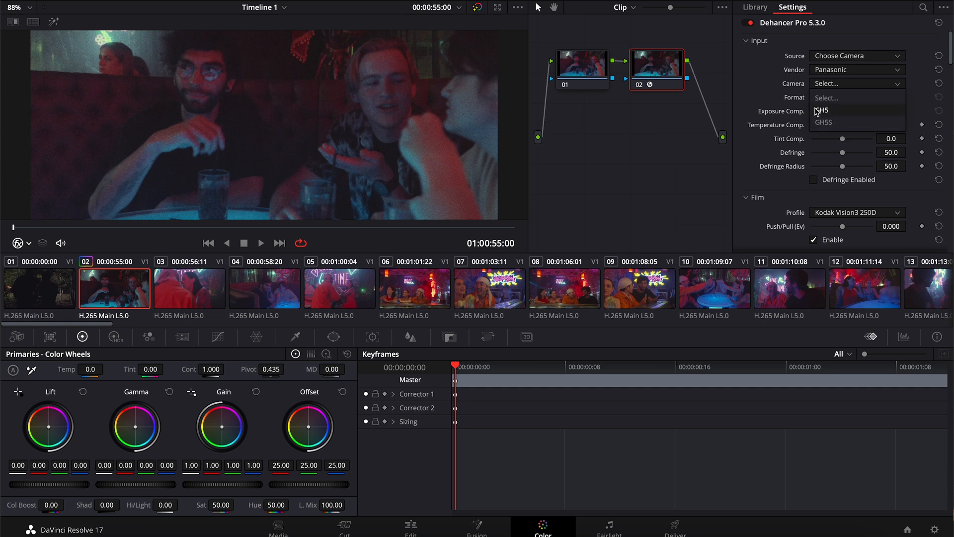
left_click(779, 96)
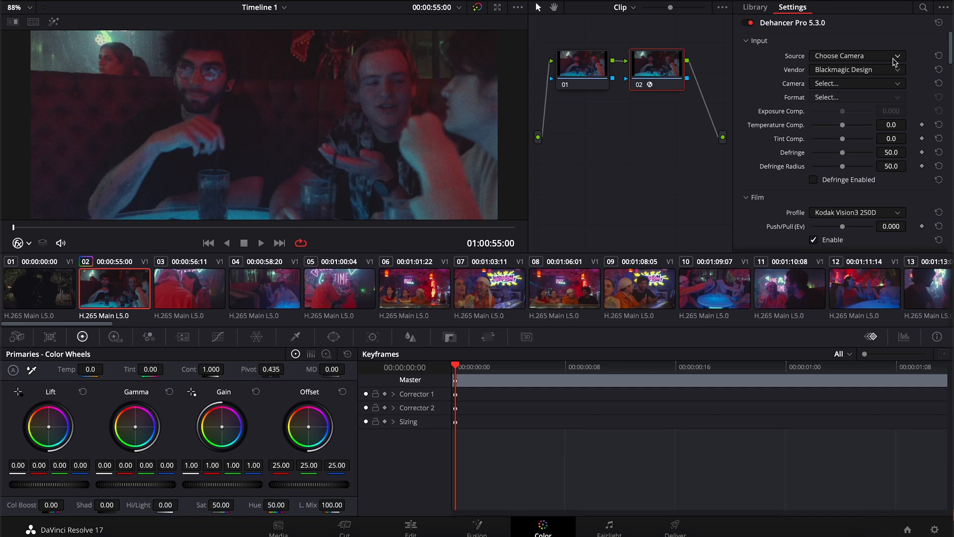
left_click(863, 59)
left_click(863, 72)
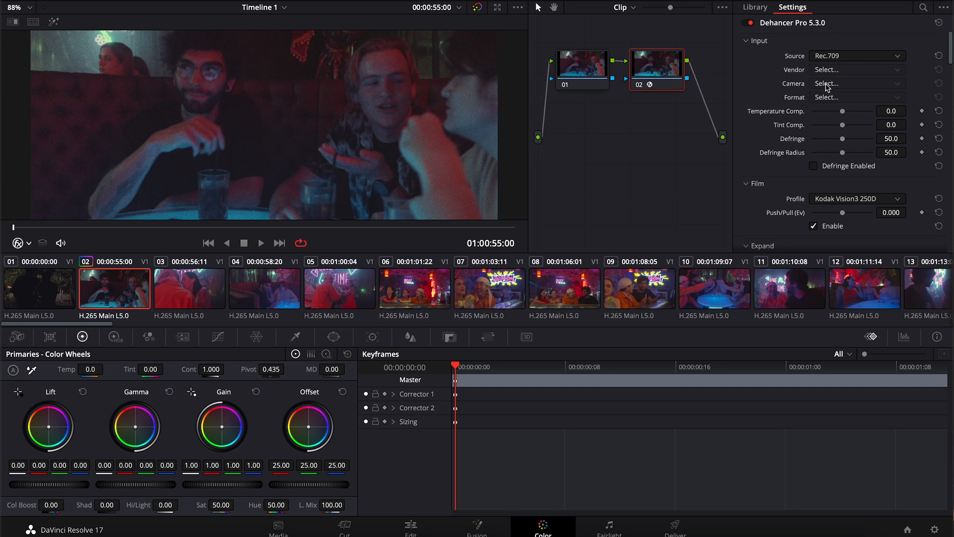
Set Defringe to 50.5 in Dehancer's Input section.
scroll(796, 115, "down", 5)
scroll(793, 89, "up", 5)
left_click_drag(843, 142, 843, 140)
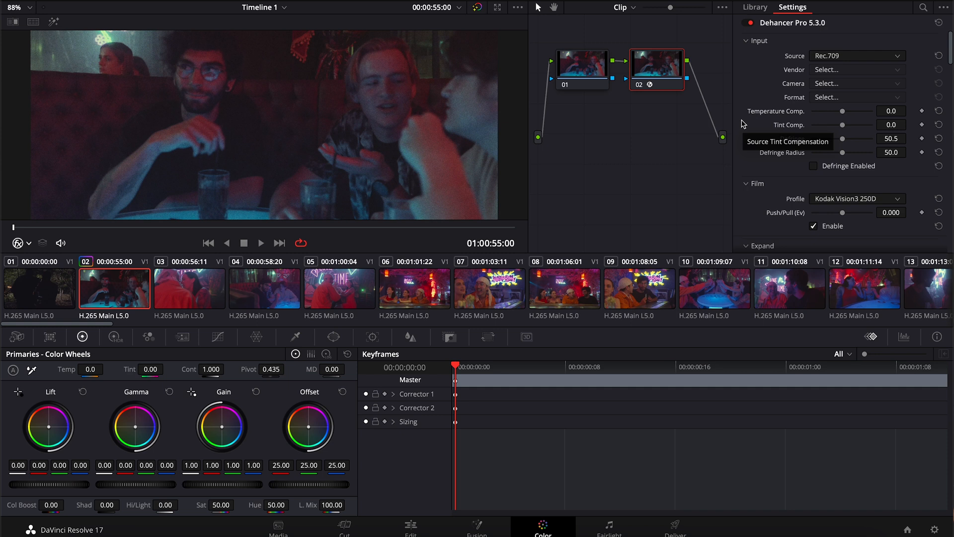
scroll(797, 166, "up", 5)
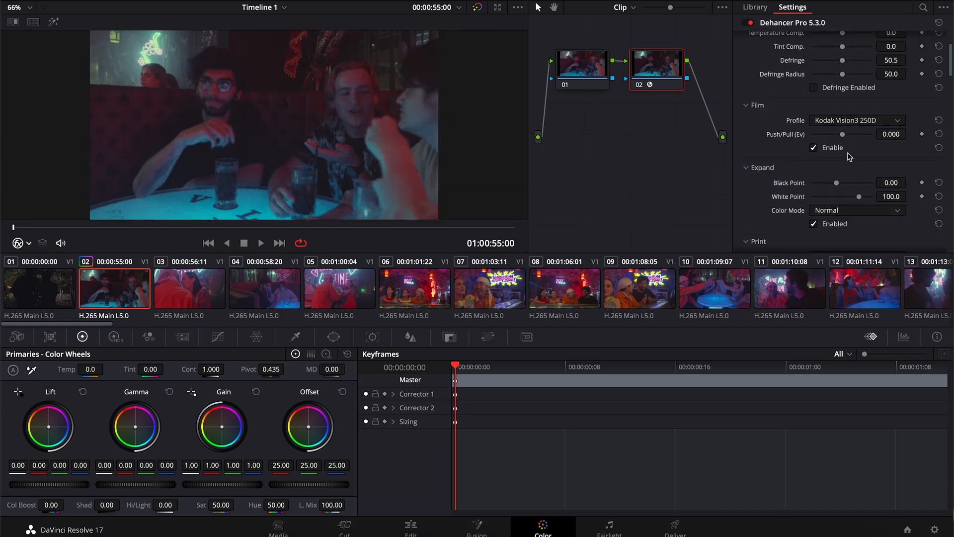
Look through the available film stocks in Dehancer's Film profile list, from Adox Color Implosion 100 to Svema Type-42.
left_click(895, 122)
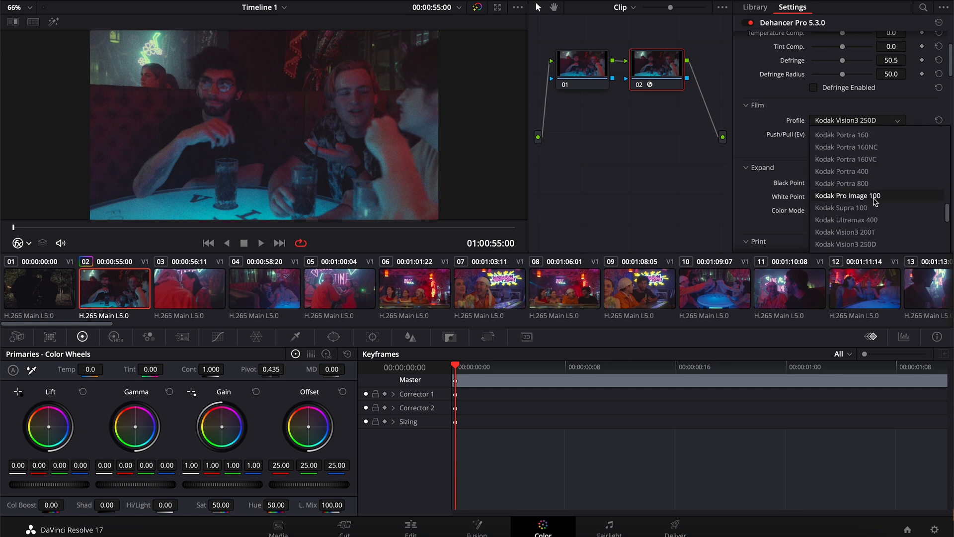
scroll(875, 201, "up", 10)
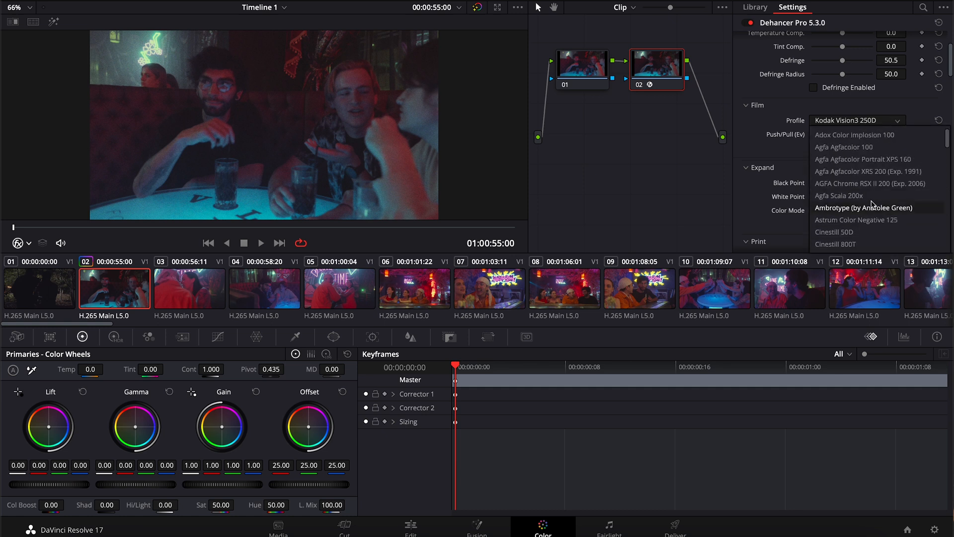
scroll(880, 197, "down", 1)
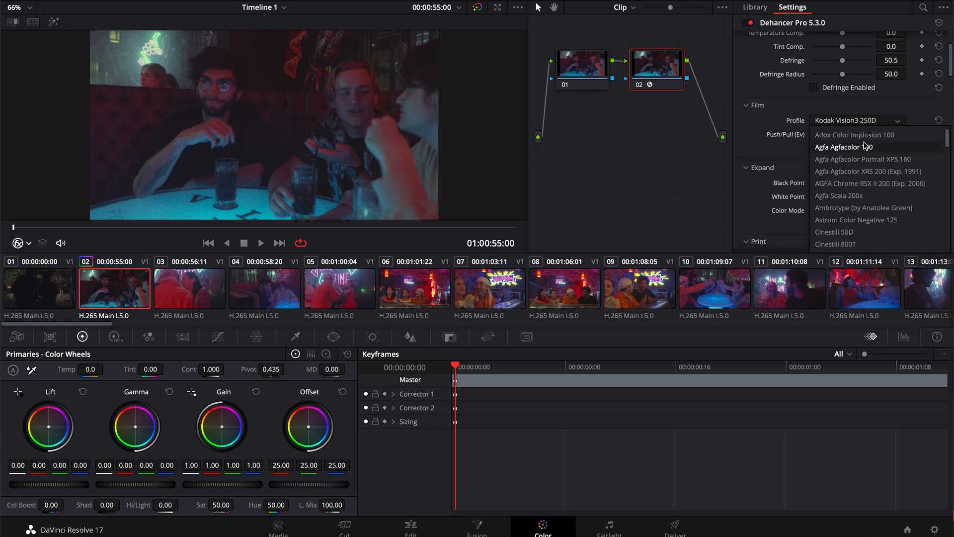
scroll(894, 178, "down", 6)
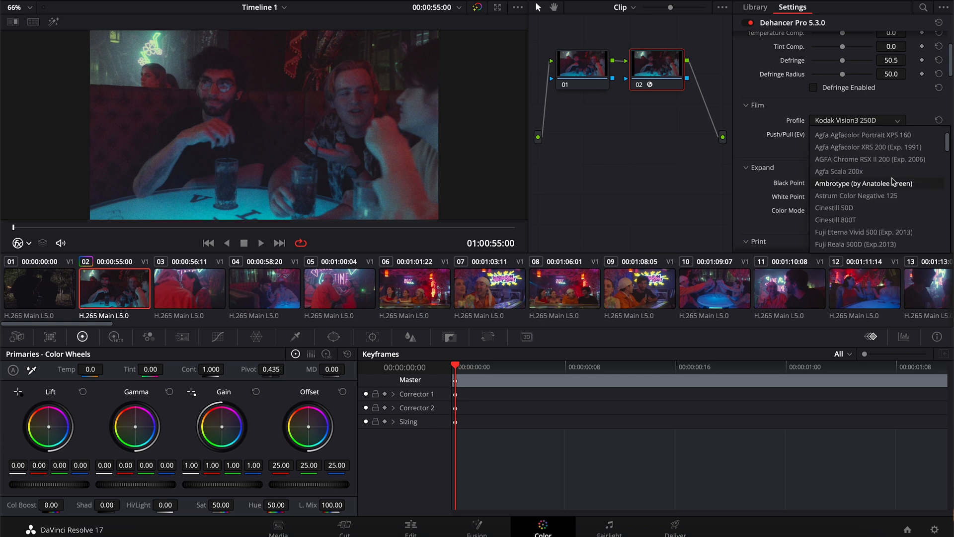
scroll(894, 182, "down", 1)
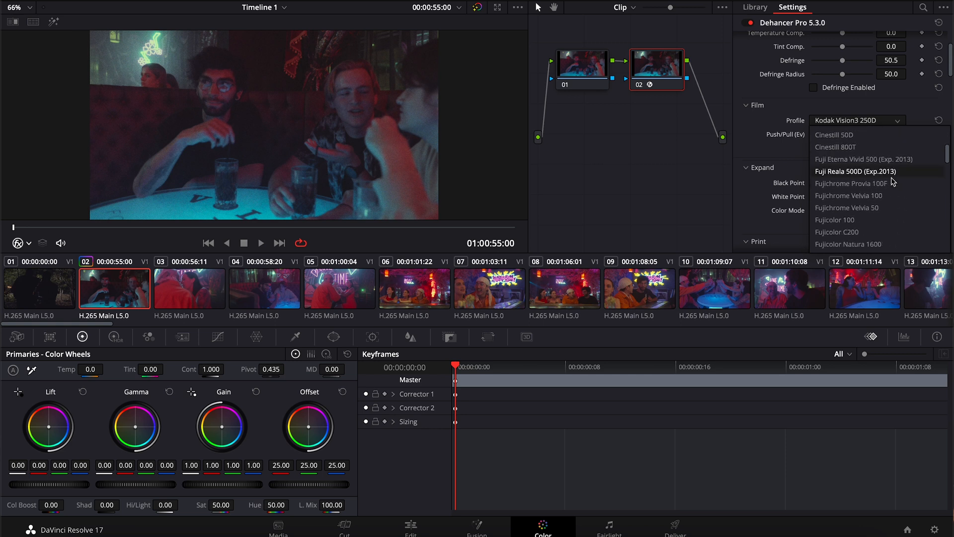
scroll(891, 179, "down", 1)
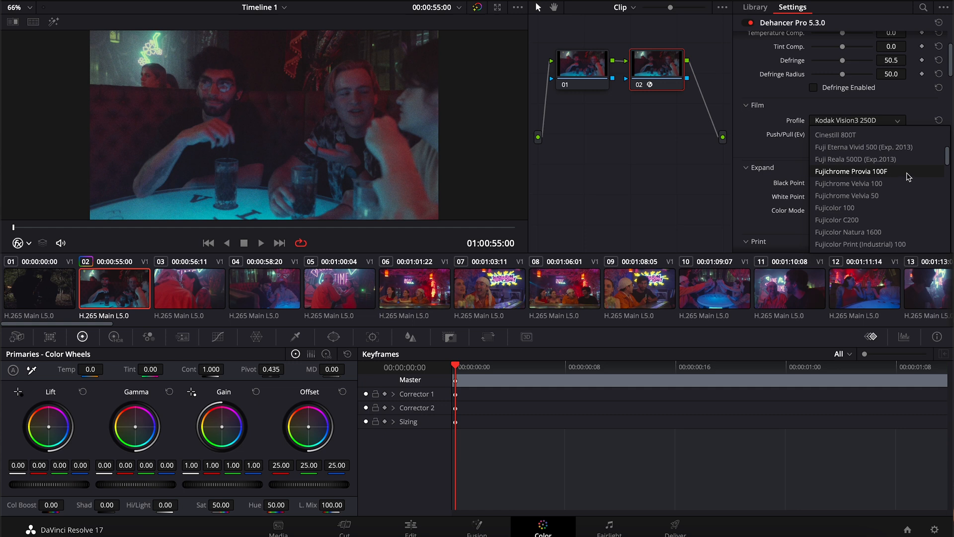
scroll(909, 176, "down", 10)
scroll(909, 176, "down", 6)
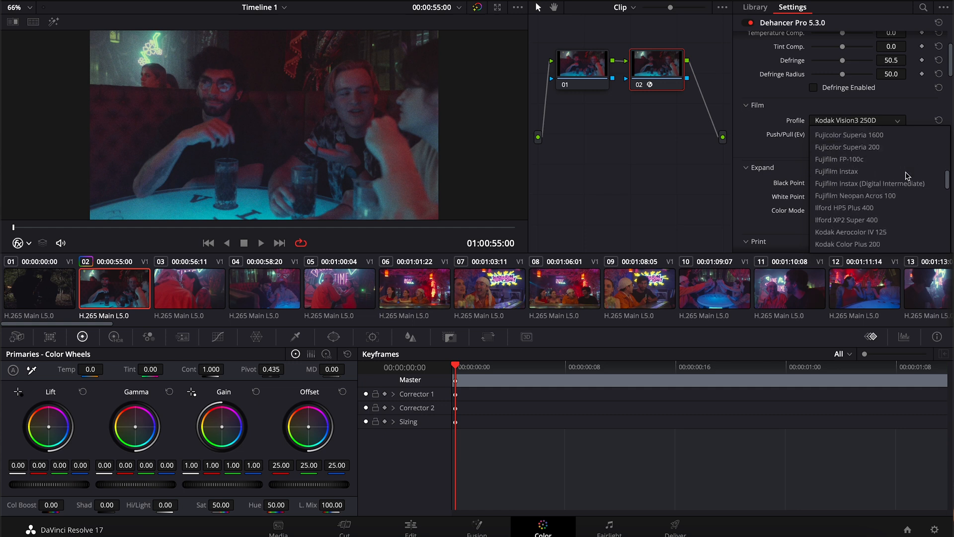
scroll(906, 176, "down", 20)
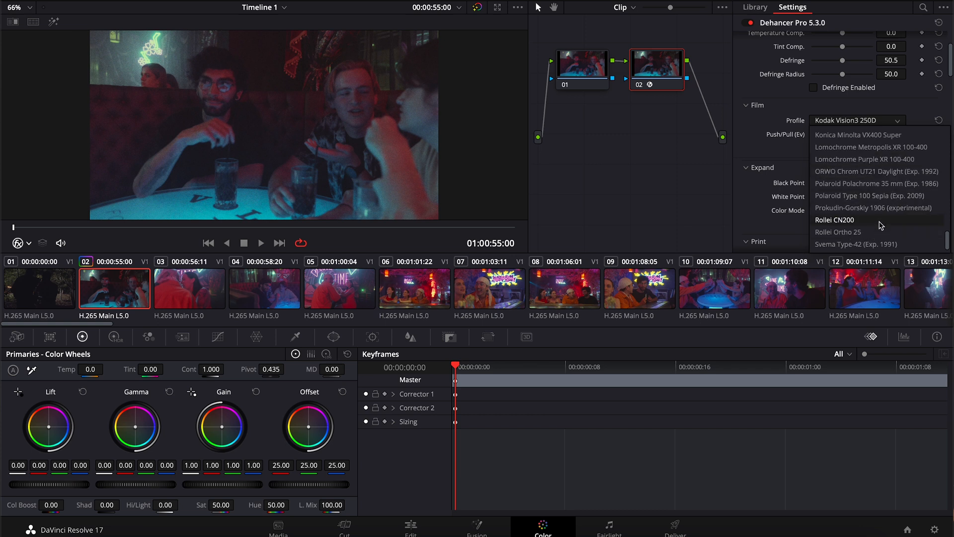
scroll(879, 228, "up", 20)
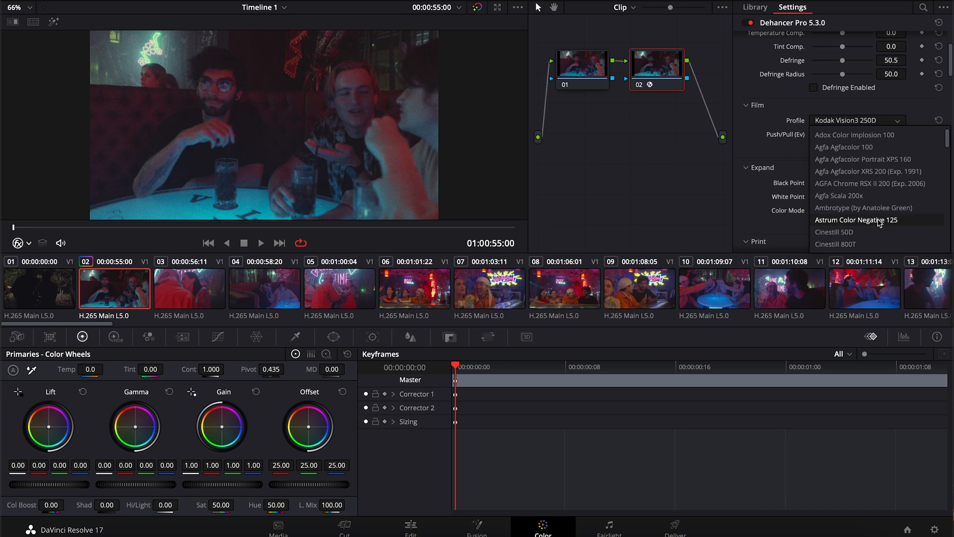
Try the Ilford XP2 Super 400 film profile and return to Kodak Vision3 250D.
scroll(882, 185, "down", 20)
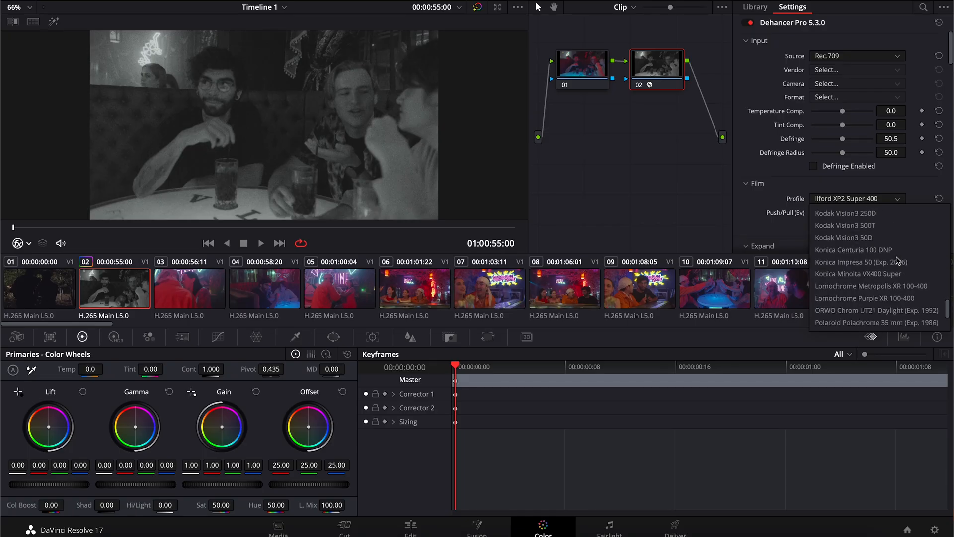
left_click(887, 214)
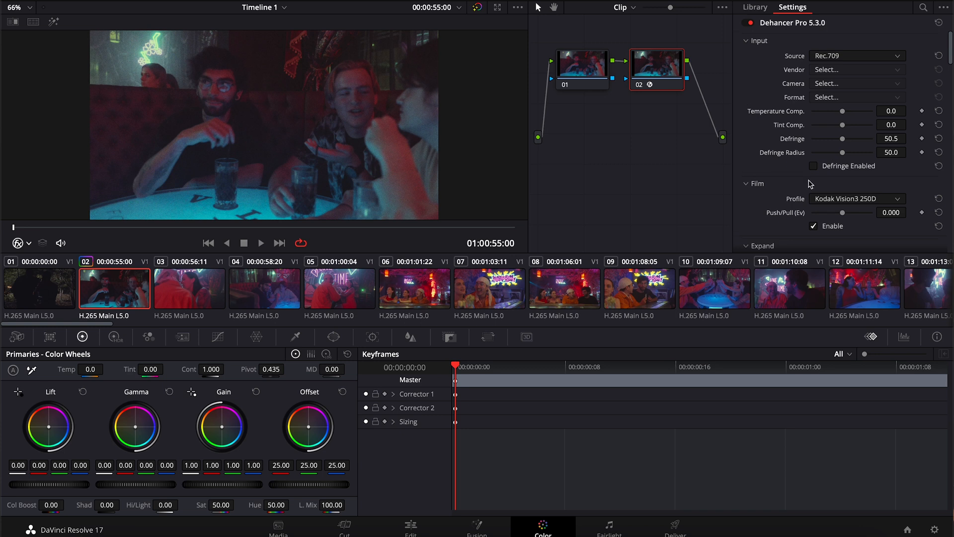
Set the film's Push/Pull to -0.862 and the Expand black point to 5.22.
scroll(809, 184, "down", 1)
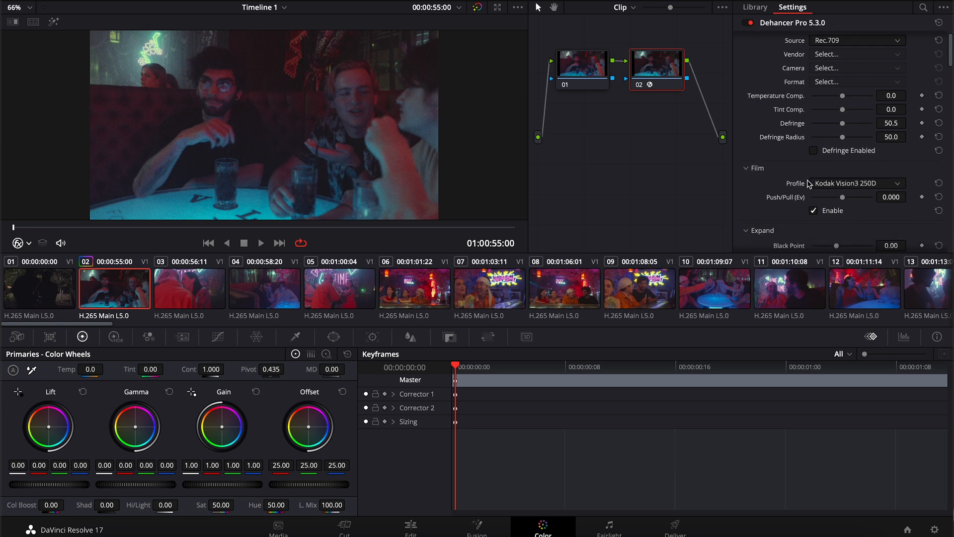
scroll(790, 172, "down", 2)
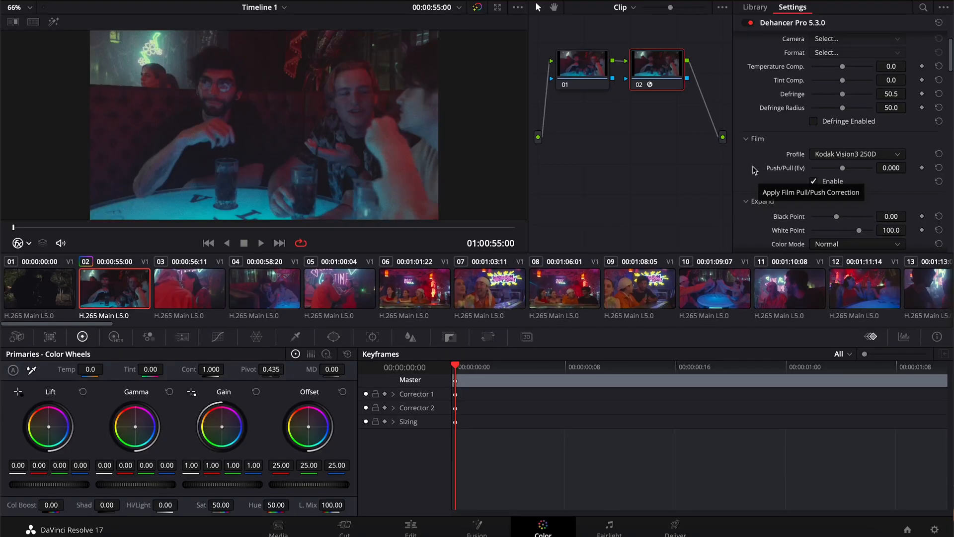
scroll(753, 164, "down", 2)
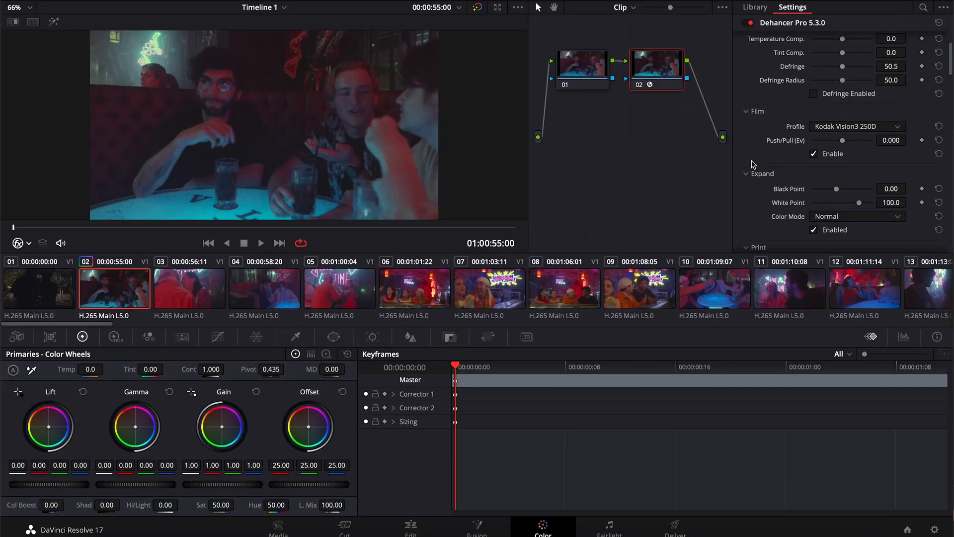
scroll(755, 162, "down", 2)
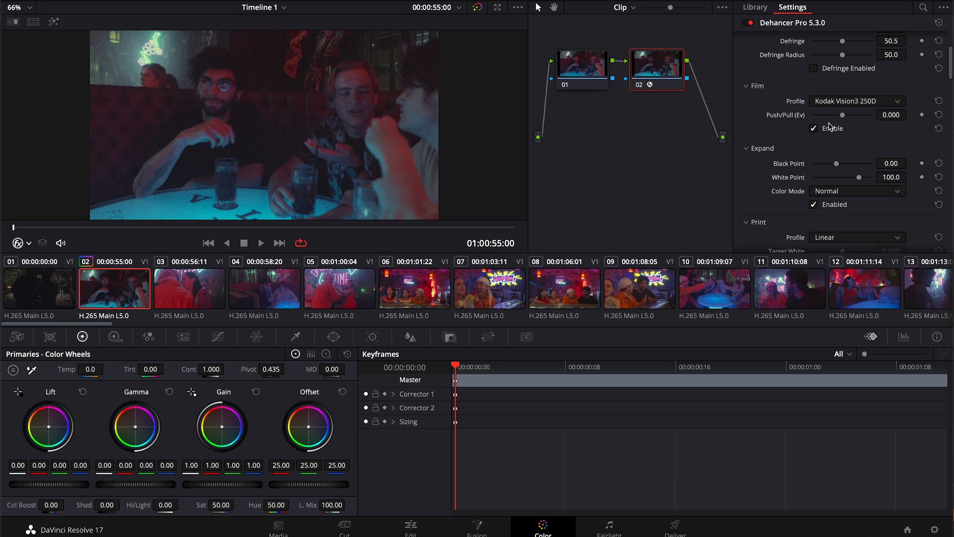
scroll(750, 155, "down", 4)
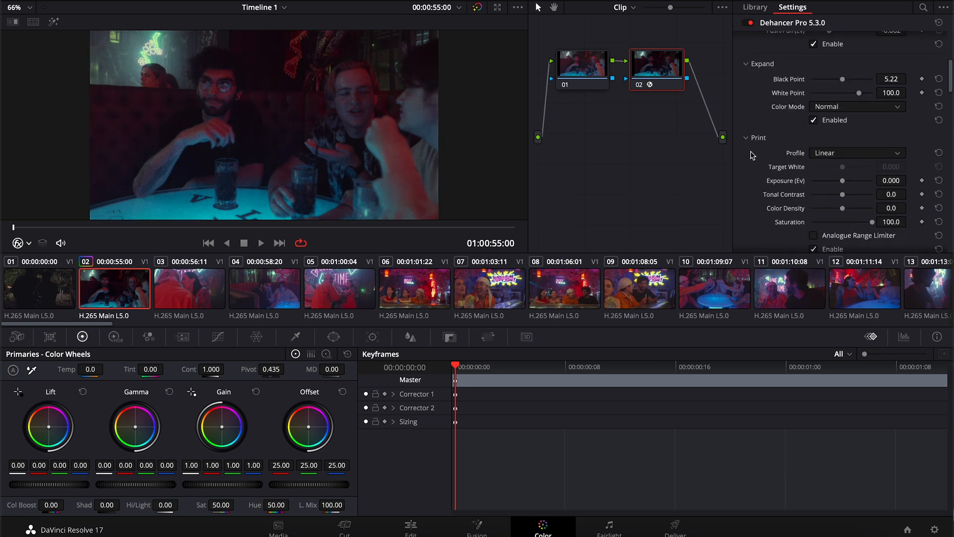
scroll(750, 155, "up", 4)
scroll(750, 155, "down", 1)
scroll(775, 153, "down", 1)
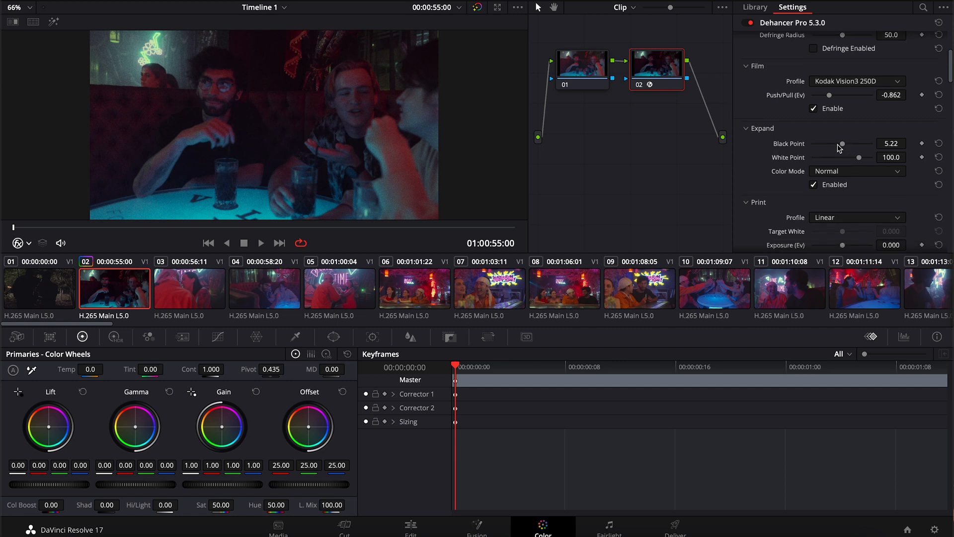
Set the Expand black point to 3.85 and the white point to 76.3, using the Parade scope as reference.
left_click_drag(843, 146, 846, 147)
left_click_drag(861, 157, 839, 159)
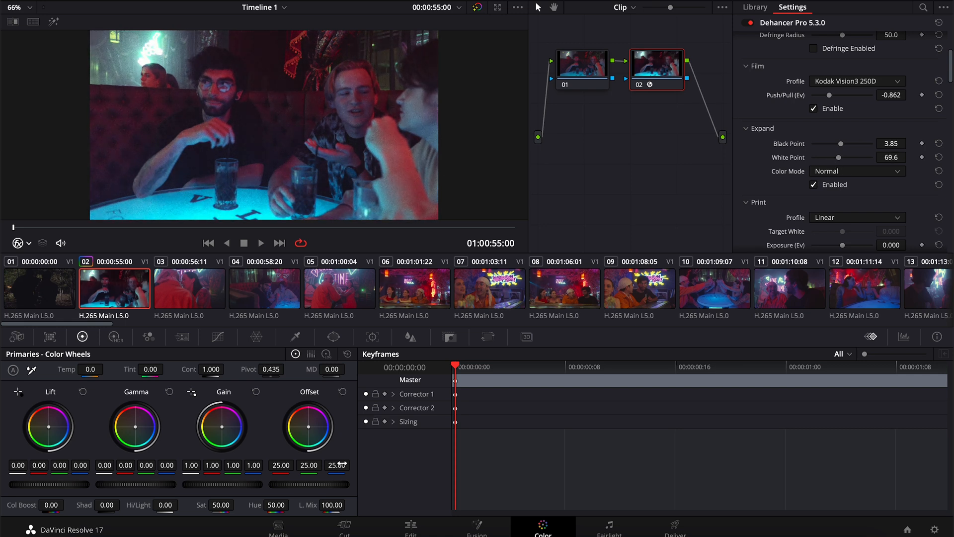
left_click(902, 337)
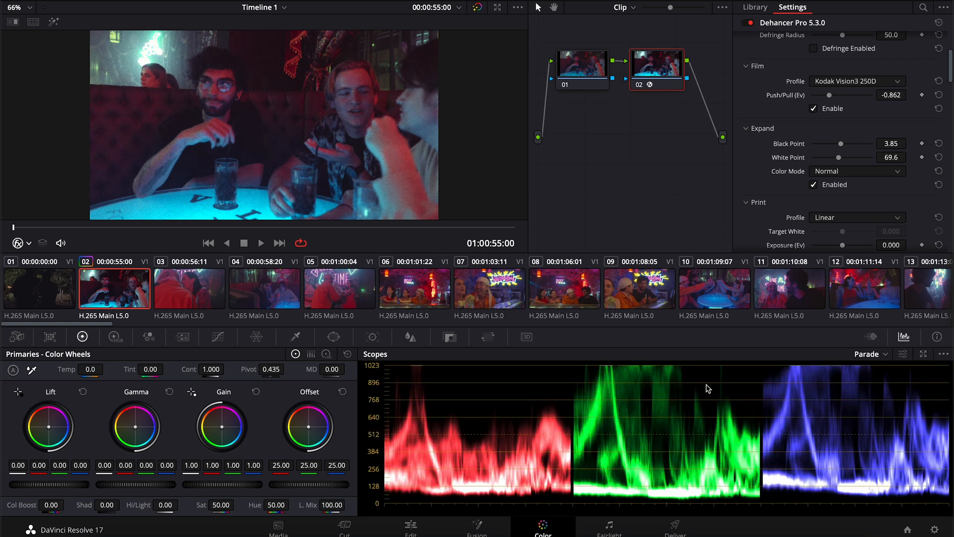
left_click_drag(839, 158, 844, 158)
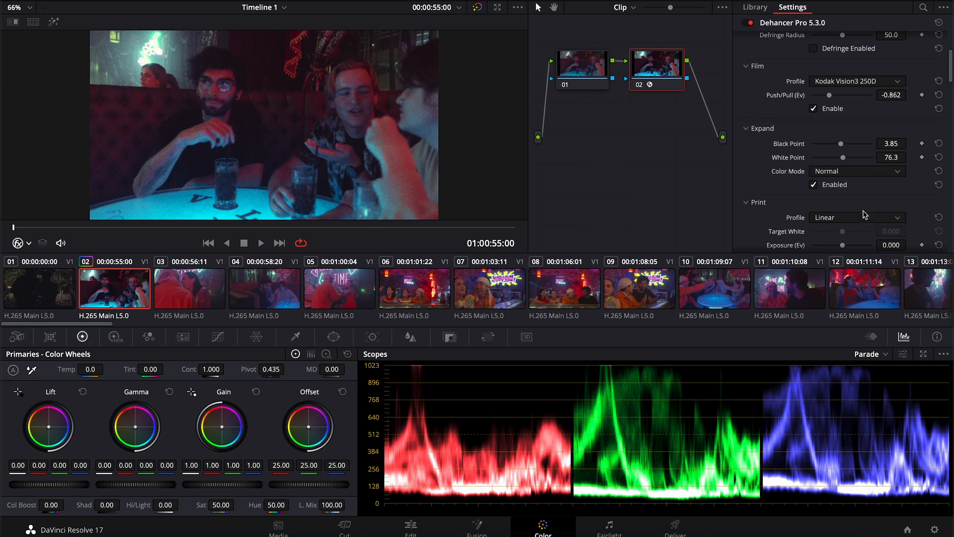
Try the Luma color mode in the Expand section and switch back to Normal.
left_click(847, 171)
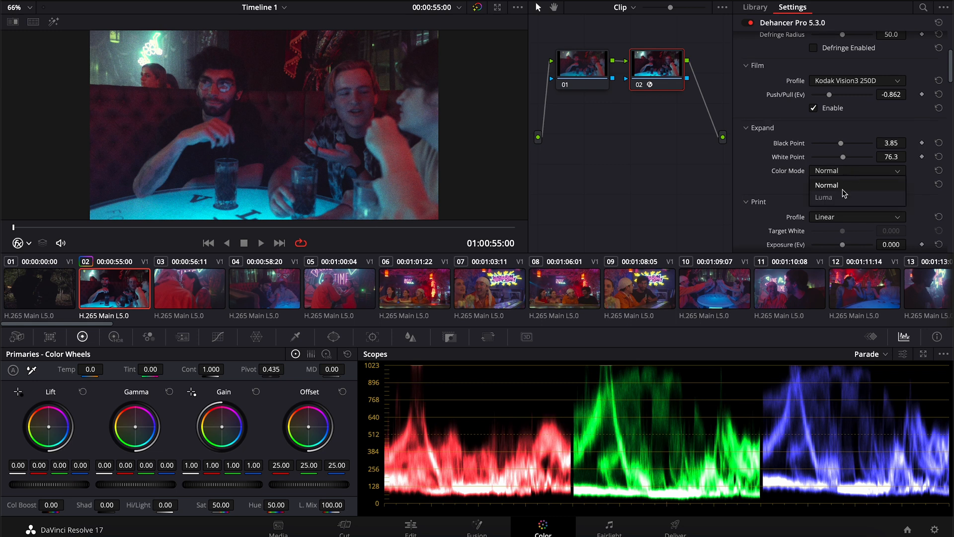
left_click(844, 196)
left_click(839, 173)
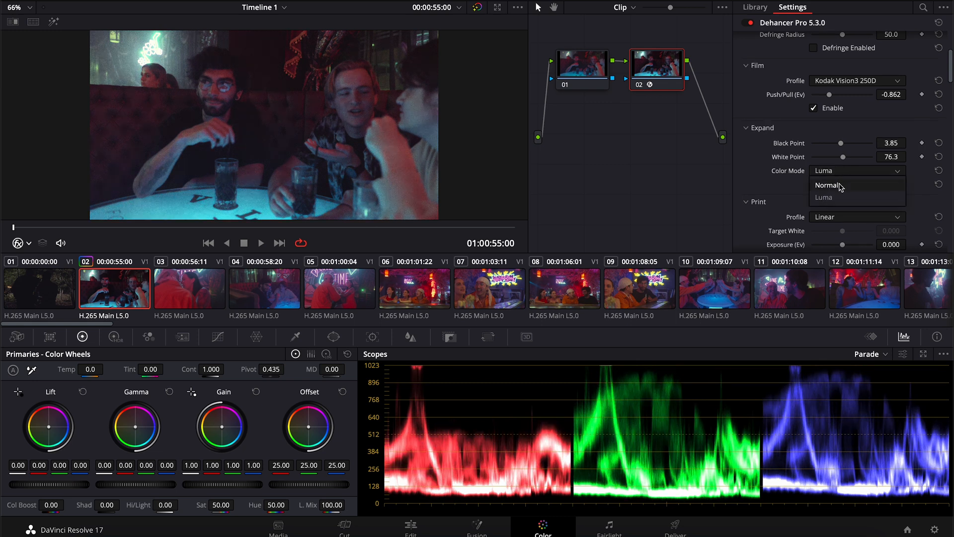
left_click(840, 185)
scroll(761, 188, "up", 1)
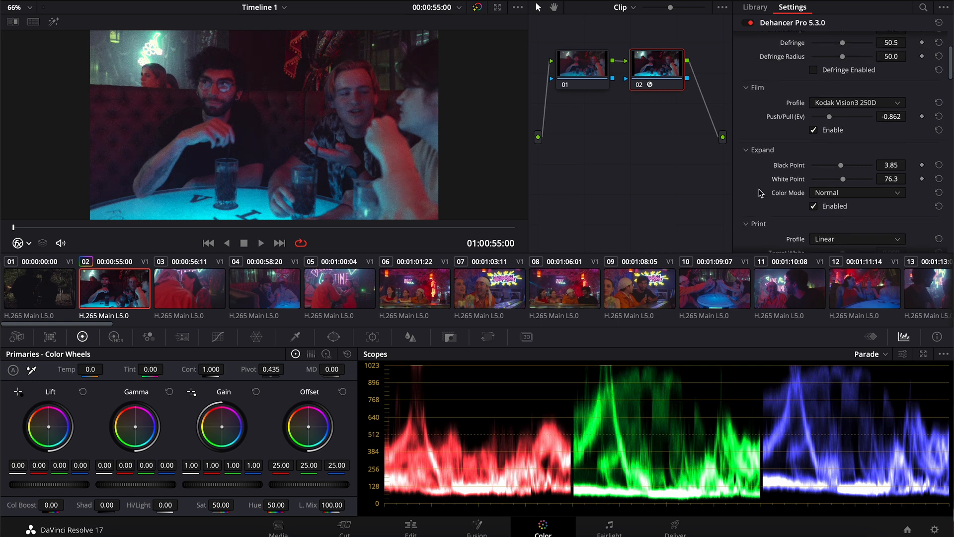
scroll(762, 179, "down", 5)
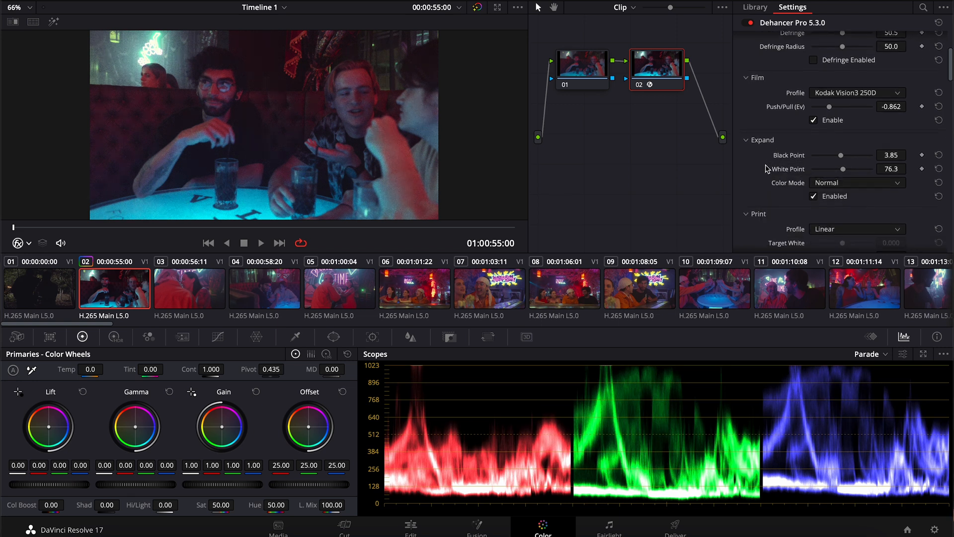
Try the Kodak 2383 Print Film profile in the Print section and return to Linear.
scroll(770, 161, "up", 1)
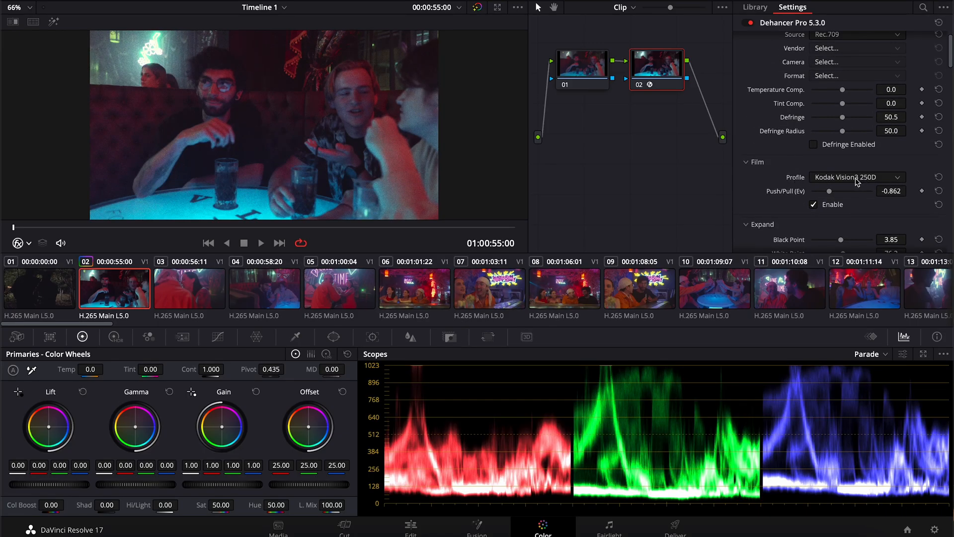
scroll(780, 179, "down", 3)
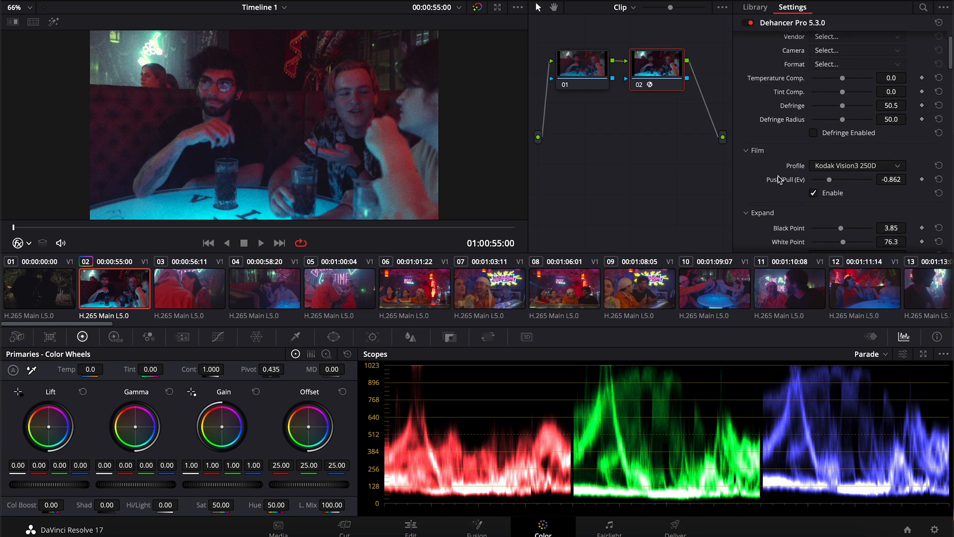
scroll(779, 179, "down", 5)
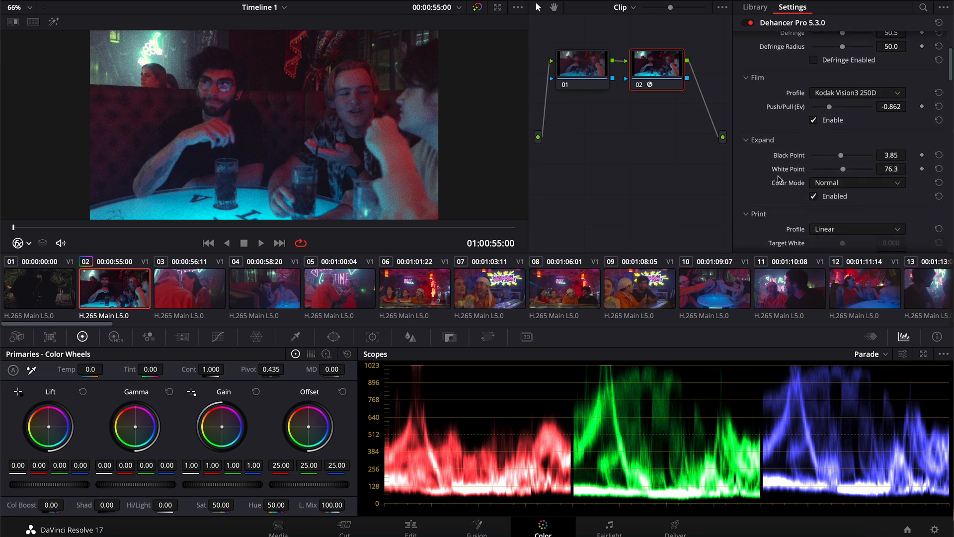
left_click(845, 141)
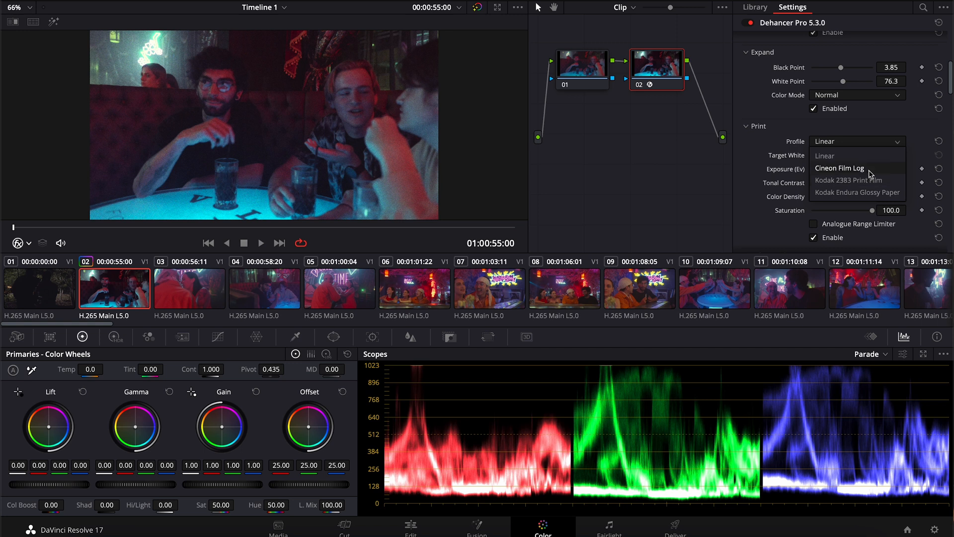
left_click(856, 181)
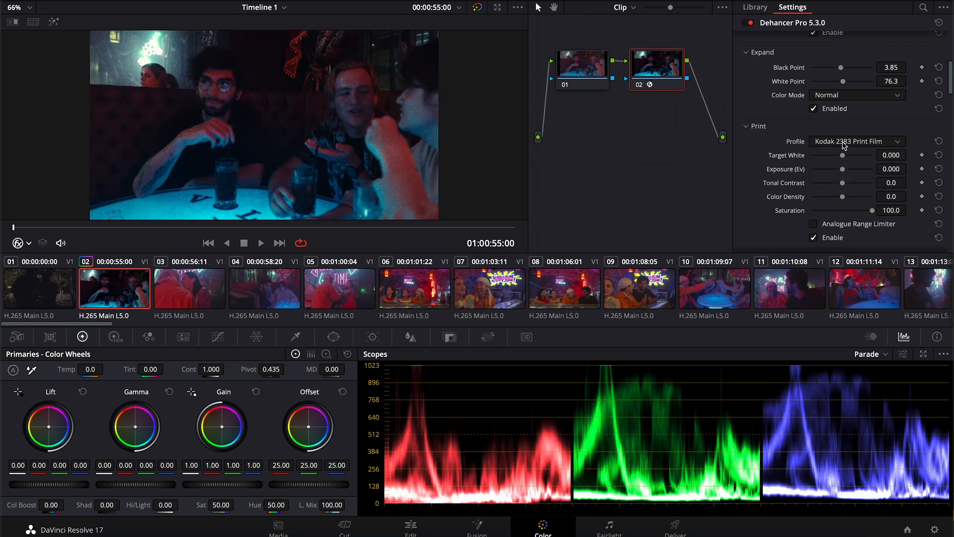
left_click(865, 145)
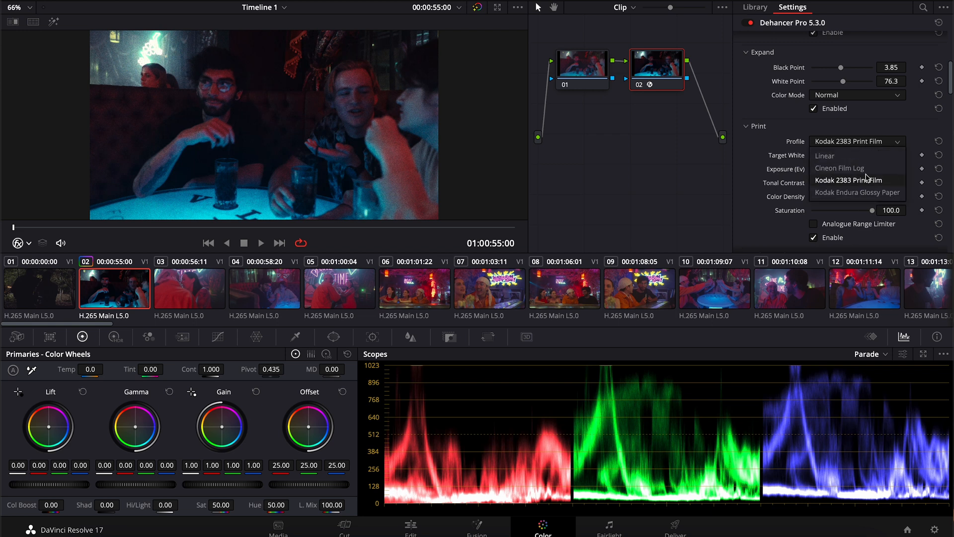
left_click(843, 157)
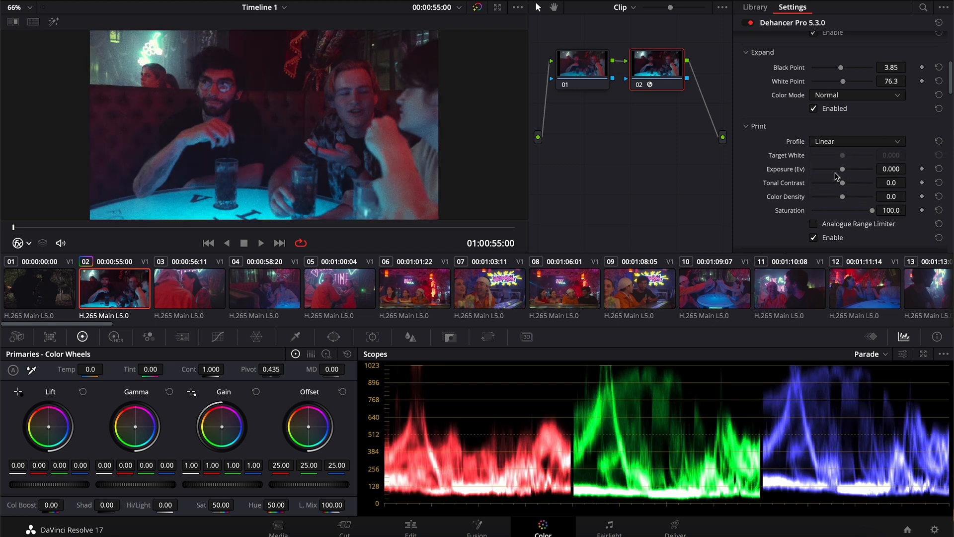
Set the Print Exposure to -0.192, Tonal Contrast to 8.7, Color Density to 21.1 and Saturation to 94.5, with the Analogue Range Limiter enabled.
left_click_drag(843, 174, 869, 218)
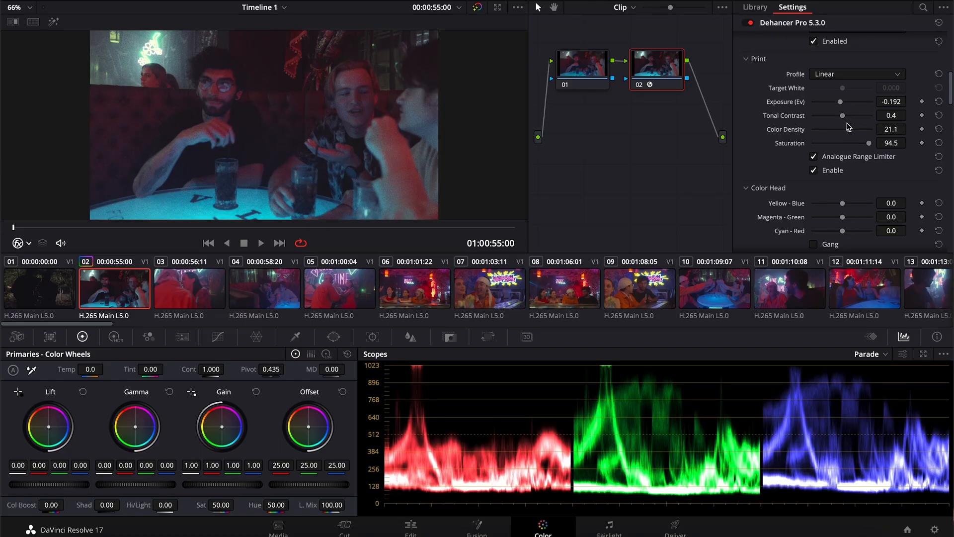
left_click_drag(843, 117, 848, 119)
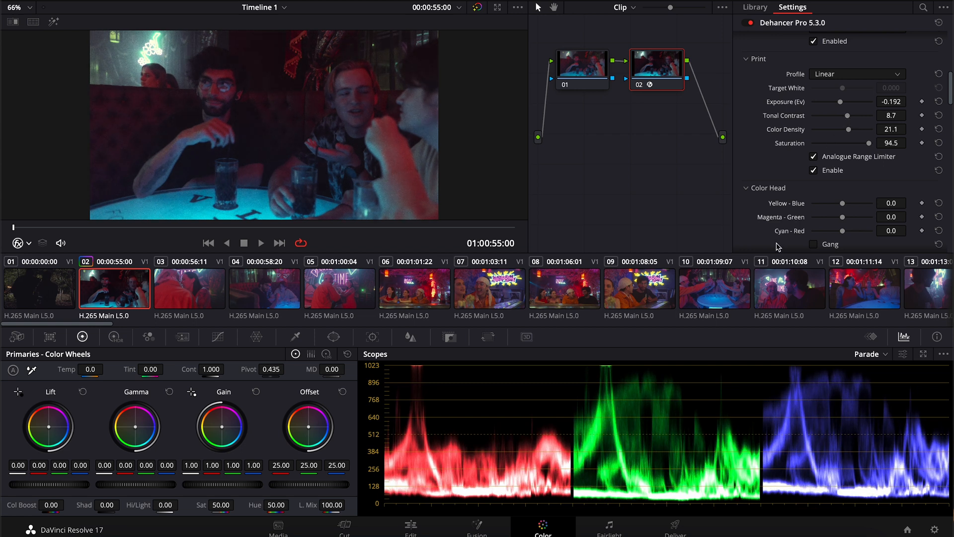
Set the Color Head balance to Yellow-Blue -10.6, Magenta-Green 5.1 and Cyan-Red -12.4.
scroll(773, 173, "down", 3)
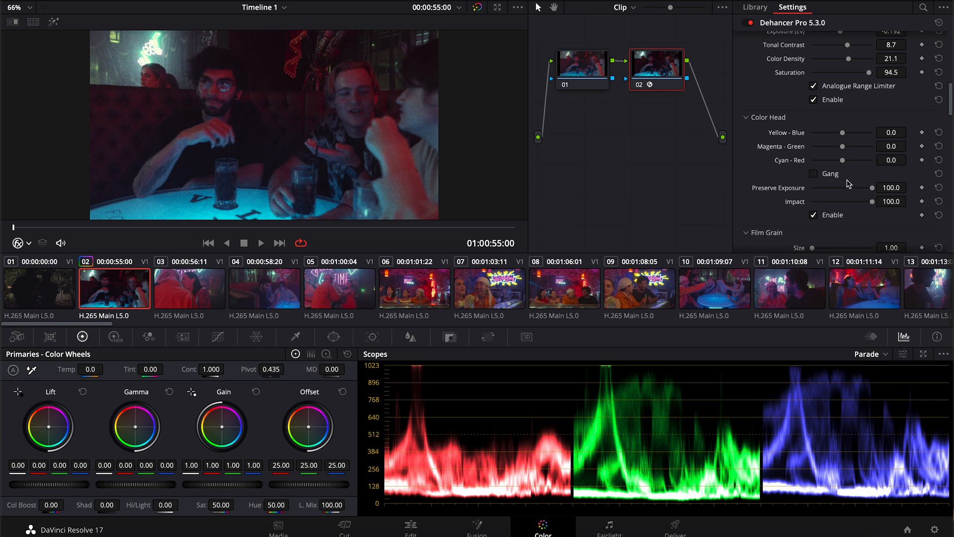
left_click_drag(843, 132, 838, 160)
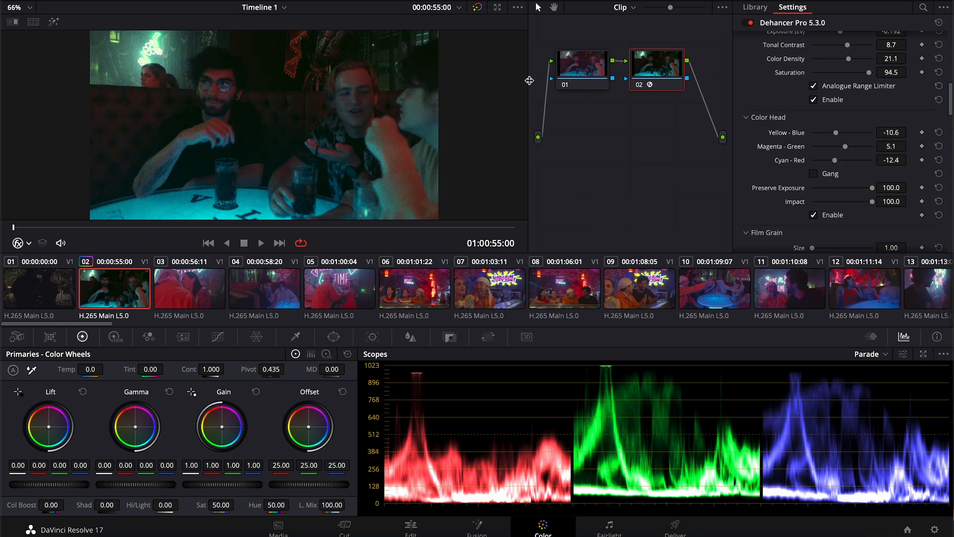
Compare the grade by switching node 02 off and on, and show it in a Versions and Original split screen.
left_click(640, 88)
left_click(640, 88)
left_click(640, 88)
left_click(640, 88)
left_click(33, 22)
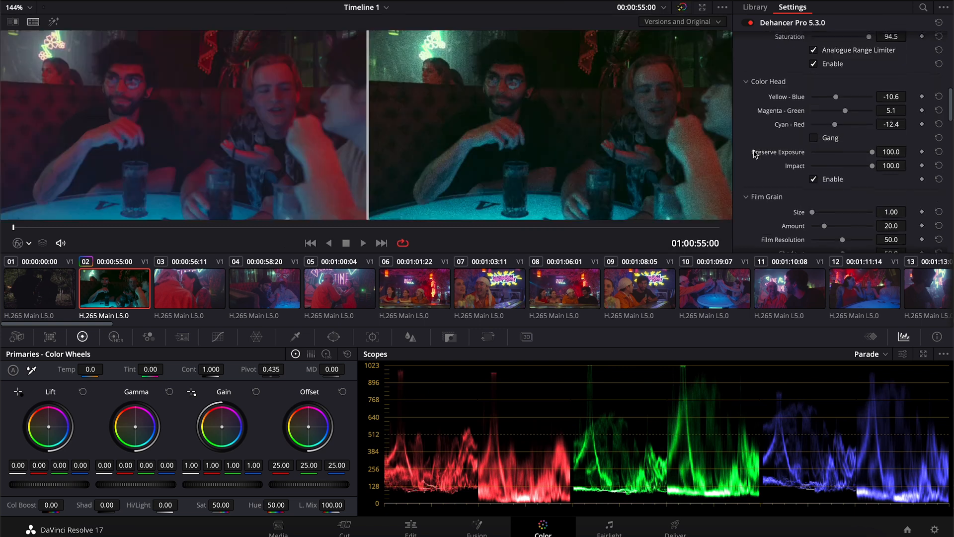
Set Halation to Source Limiter 0, Background Gain 100, Smoothness 23, Local and Global Diffusion 100, Amplify 97.3 and Impact 98.2.
scroll(754, 153, "down", 5)
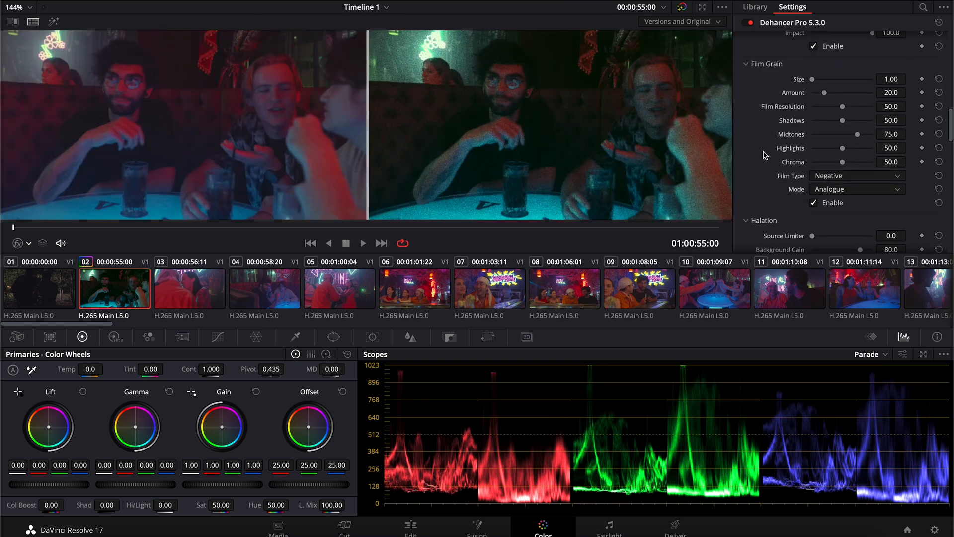
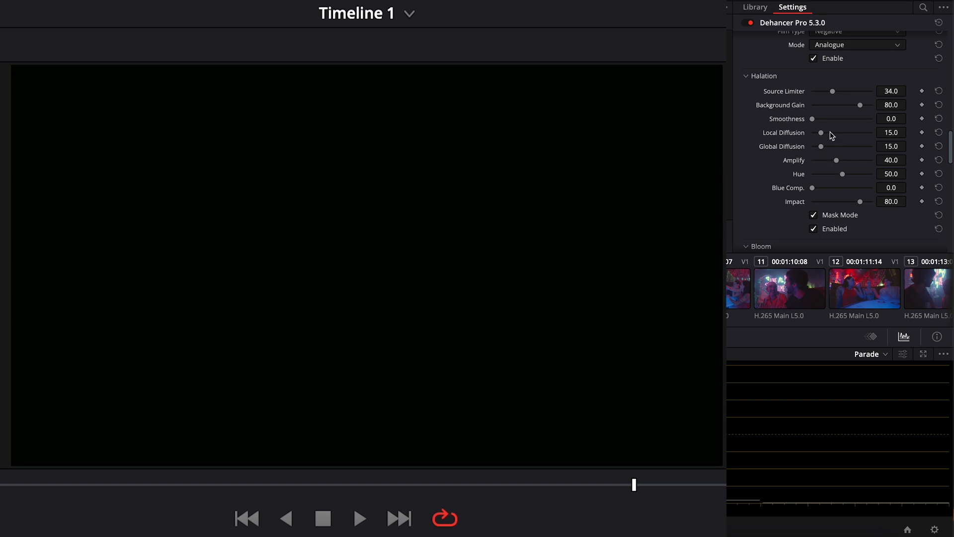
left_click_drag(821, 134, 859, 146)
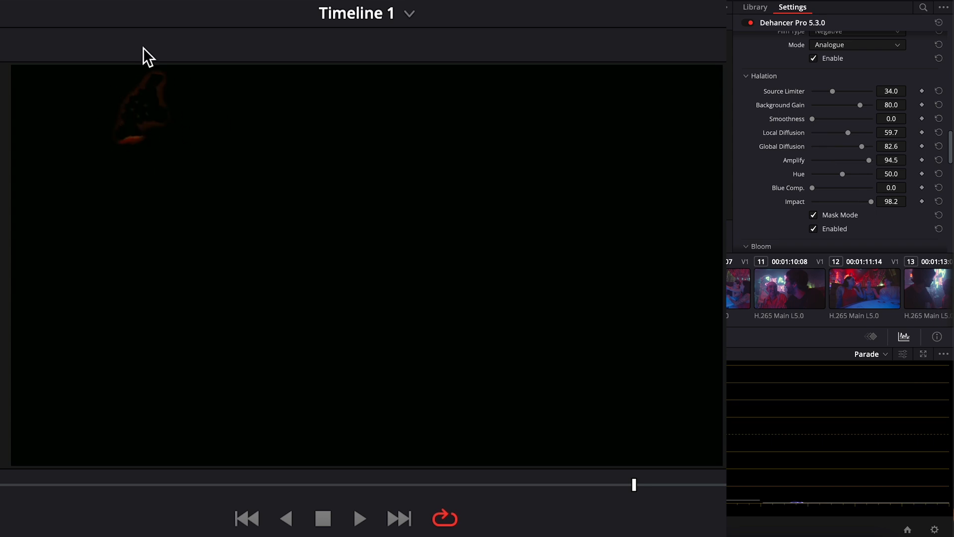
left_click_drag(823, 119, 827, 120)
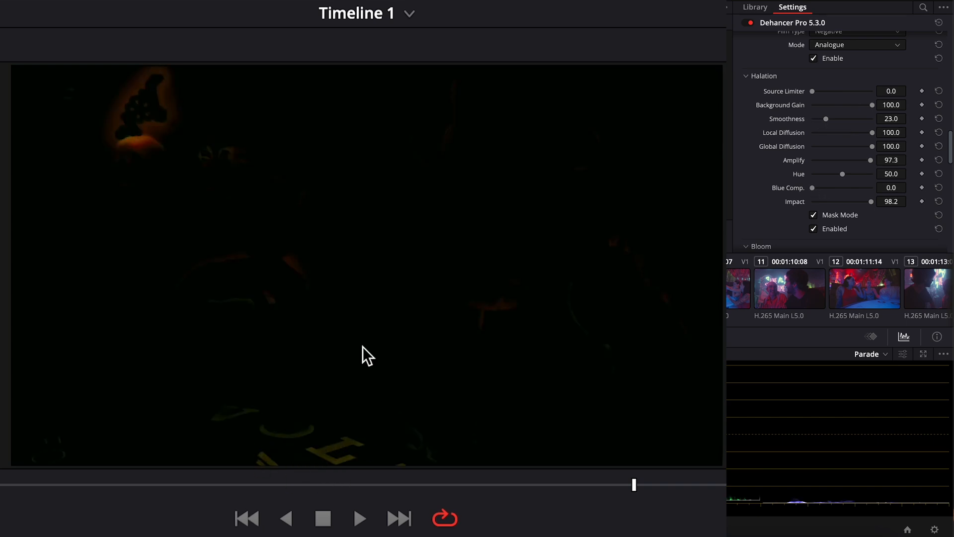
Set the Halation Local Diffusion to 34, Global Diffusion to 95.4 and Hue to 32.1.
scroll(266, 265, "up", 5)
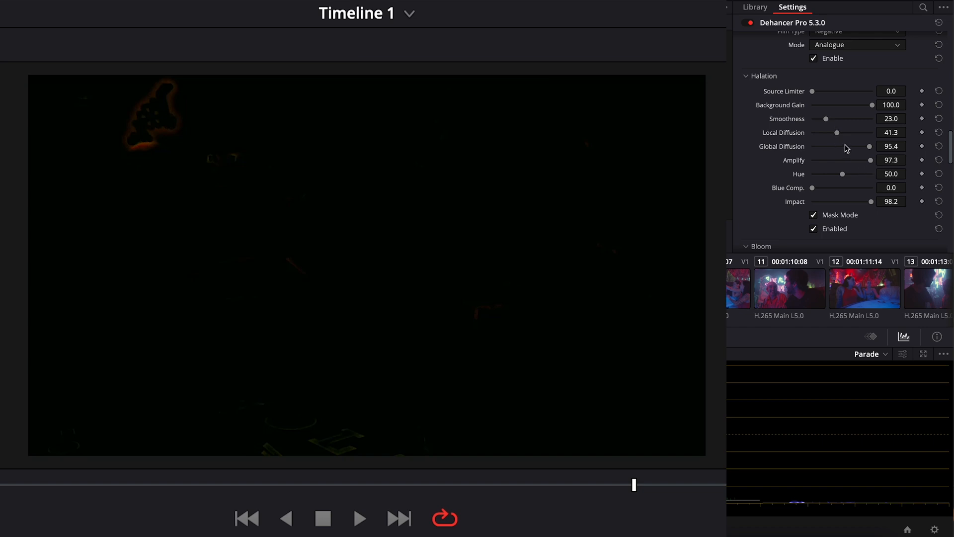
mouse_move(838, 134)
left_mouse_down()
mouse_move(850, 132)
mouse_move(835, 137)
left_mouse_up()
key("alt+f")
mouse_move(825, 91)
left_mouse_down()
mouse_move(855, 93)
mouse_move(810, 97)
left_mouse_up()
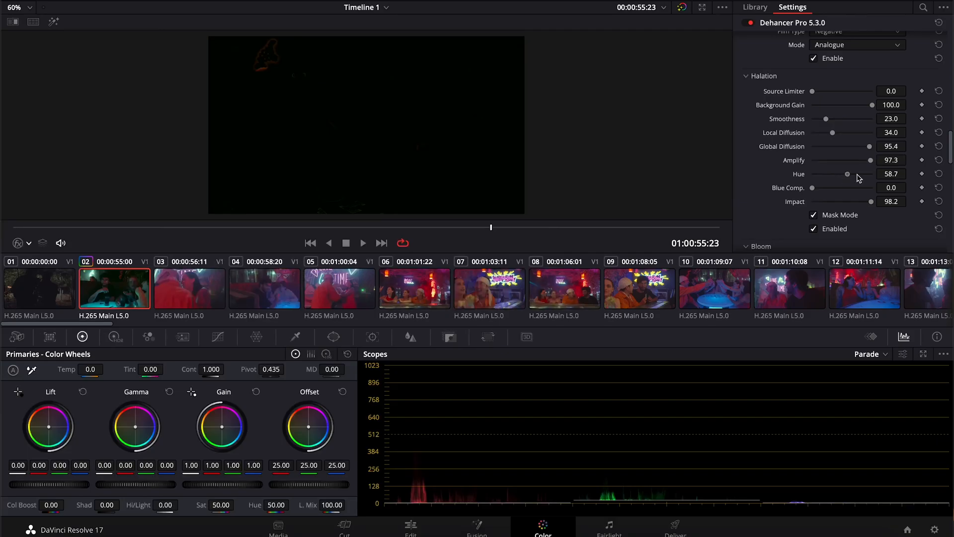
left_click_drag(857, 175, 600, 177)
left_click_drag(806, 177, 833, 177)
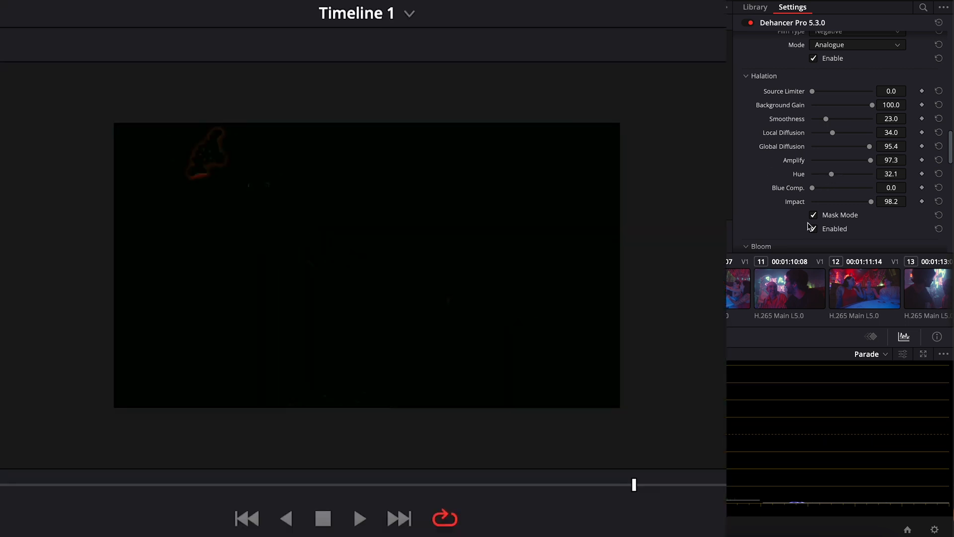
Turn off the Halation Mask Mode and set the Background Gain to 60.5.
left_click(823, 218)
scroll(177, 154, "up", 2)
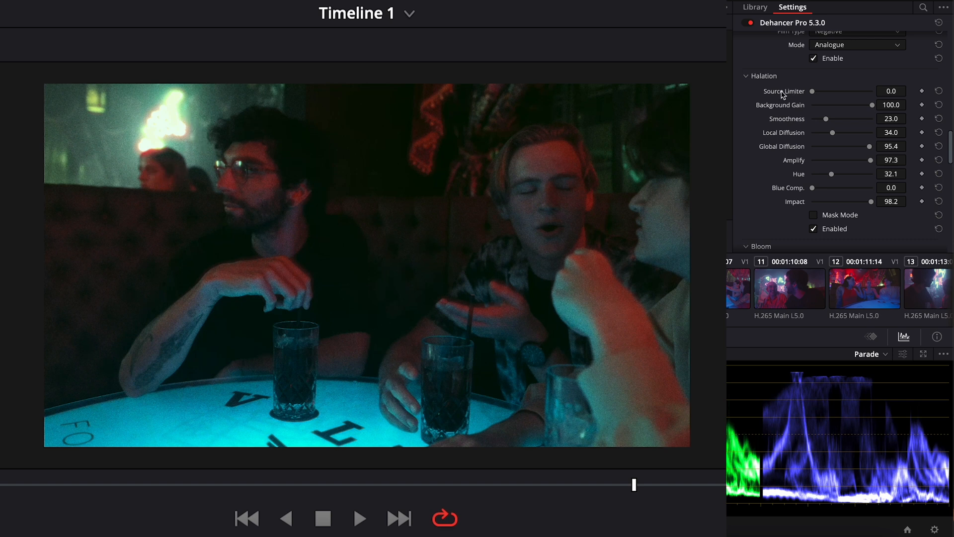
mouse_move(864, 108)
left_mouse_down()
mouse_move(817, 110)
mouse_move(853, 109)
left_mouse_up()
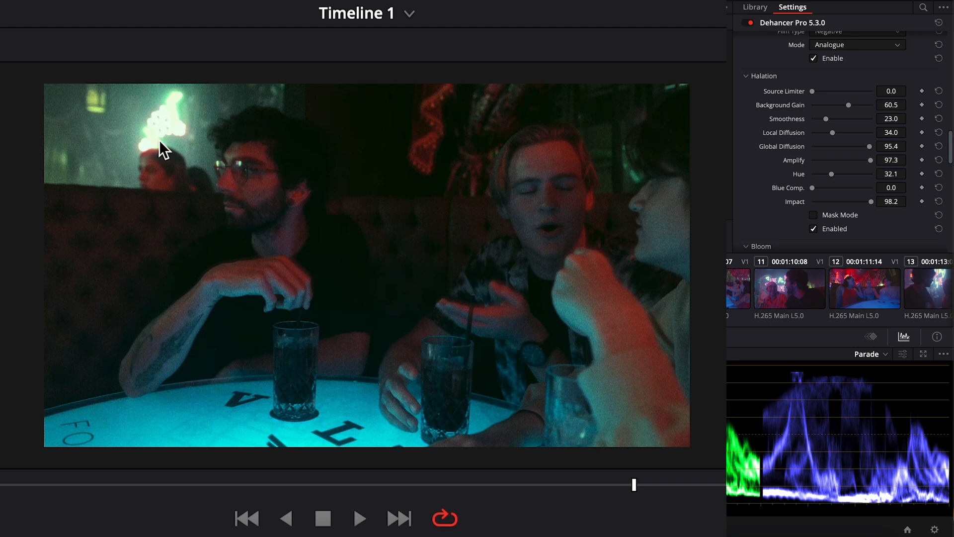
Compare the clip with the Halation effect disabled and enabled.
left_click(813, 229)
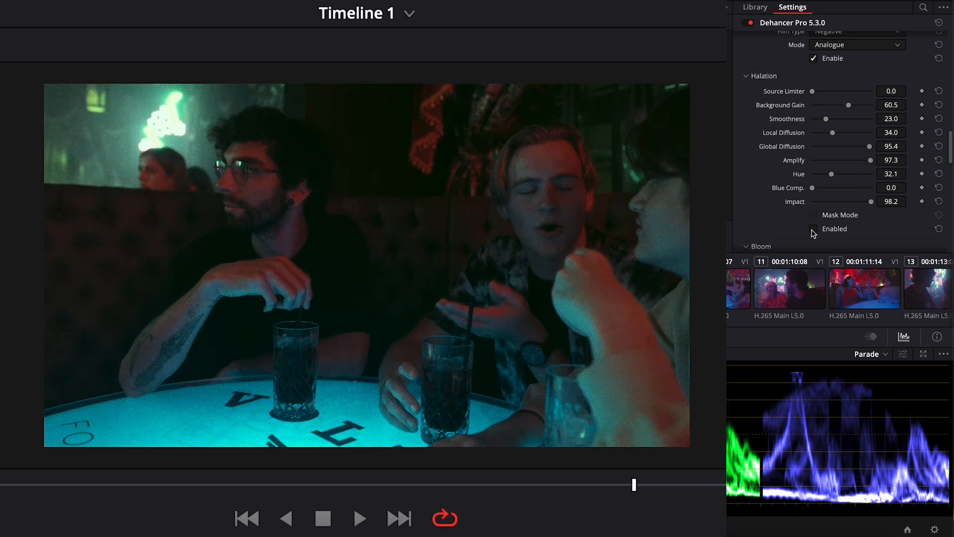
left_click(814, 229)
left_click(814, 229)
left_click(814, 229)
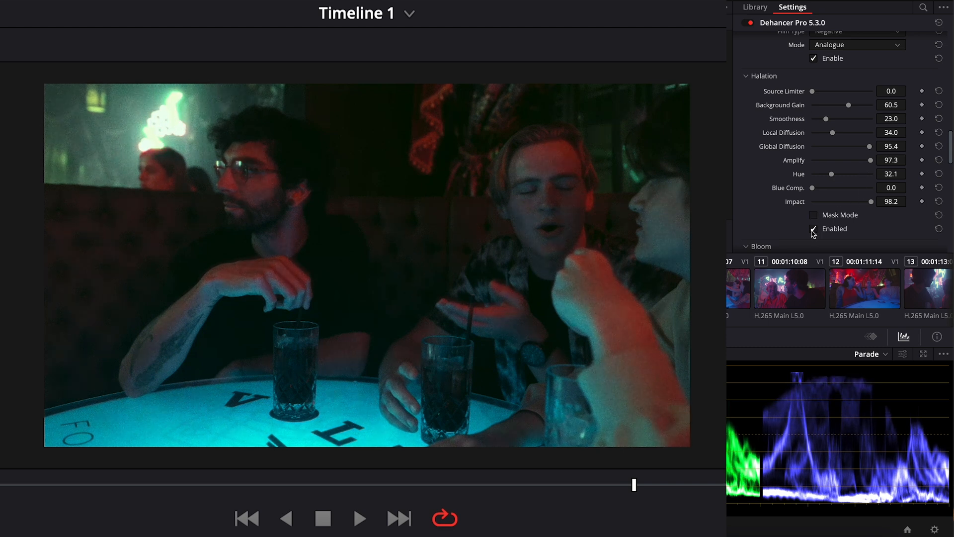
left_click(814, 229)
left_click(814, 229)
left_click(814, 229)
left_click(814, 229)
left_click(814, 229)
Set the Halation Background Gain to 27.5, Smoothness to 54.2, Local Diffusion to 77.1, Global Diffusion to 56 and Amplify to 28.5.
left_click_drag(849, 109, 829, 107)
left_click_drag(866, 150, 829, 160)
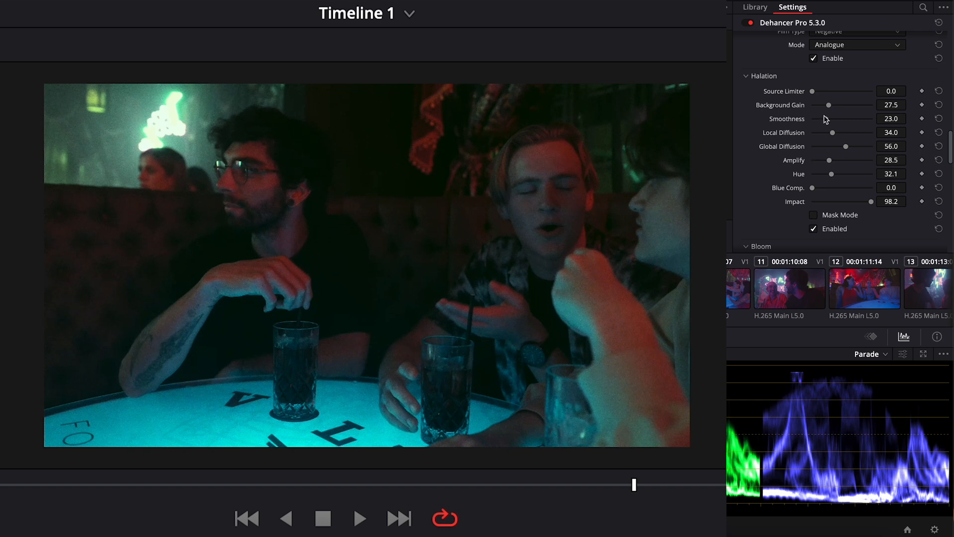
left_click_drag(827, 120, 858, 131)
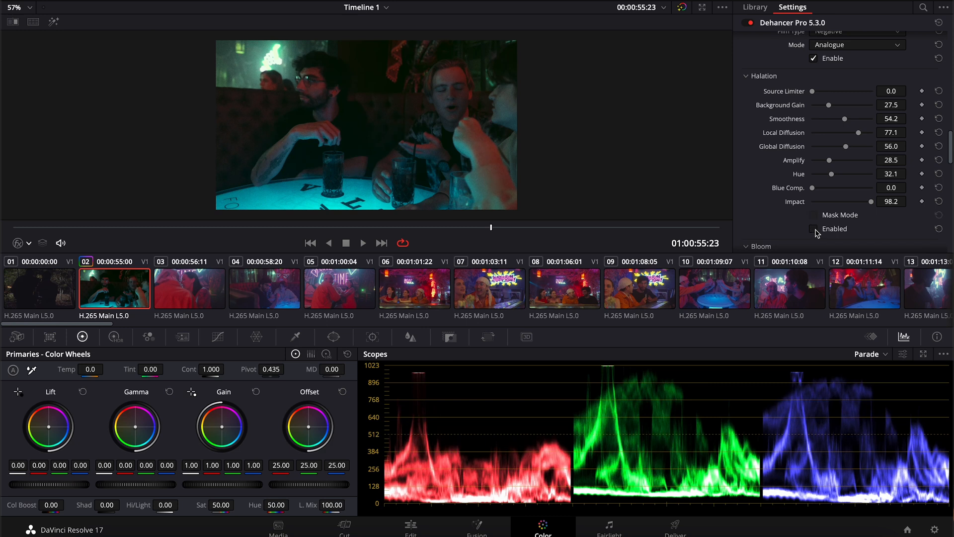
Examine the halation around the bright lights and faces at different magnifications.
scroll(307, 124, "up", 5)
scroll(306, 124, "down", 3)
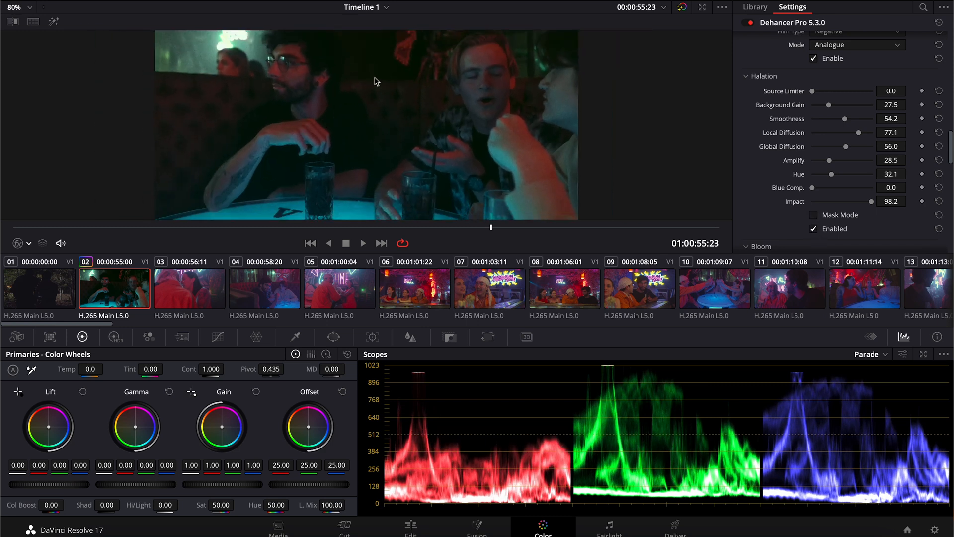
scroll(377, 117, "down", 1)
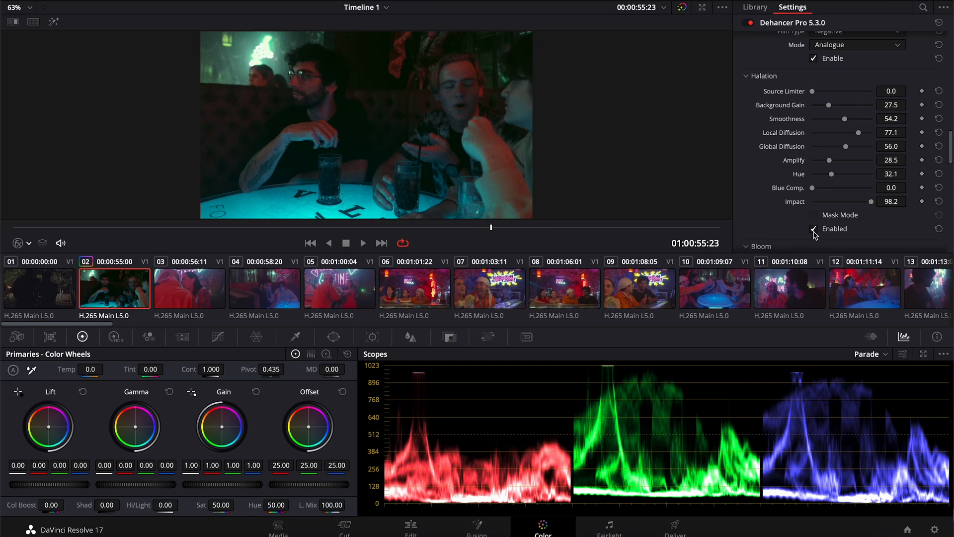
scroll(276, 88, "up", 3)
scroll(277, 88, "down", 2)
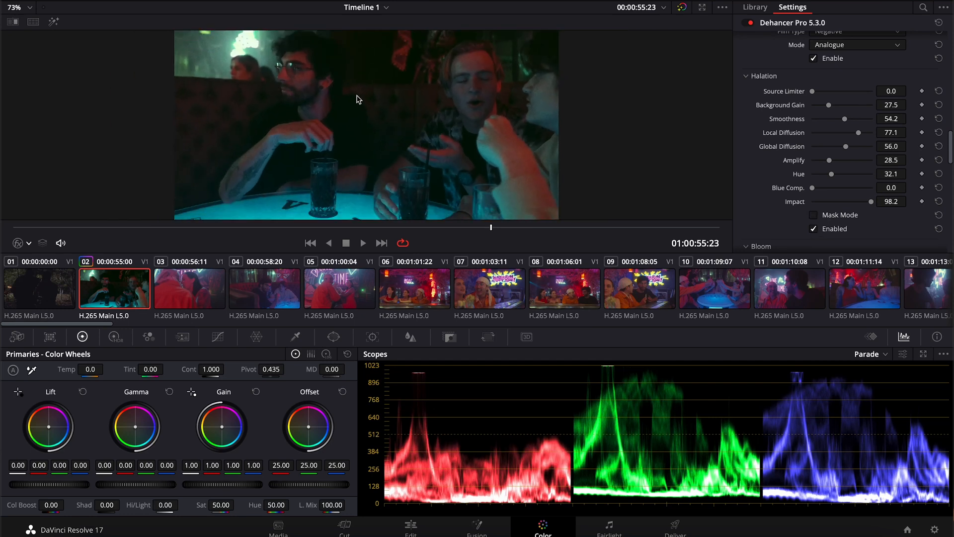
scroll(462, 144, "down", 1)
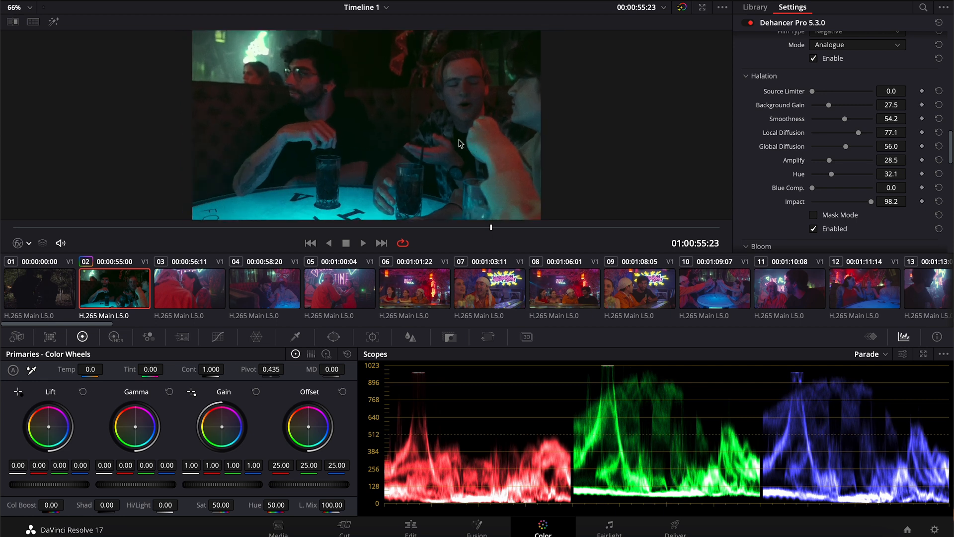
Turn on Mask Mode in the Bloom section.
scroll(763, 144, "down", 5)
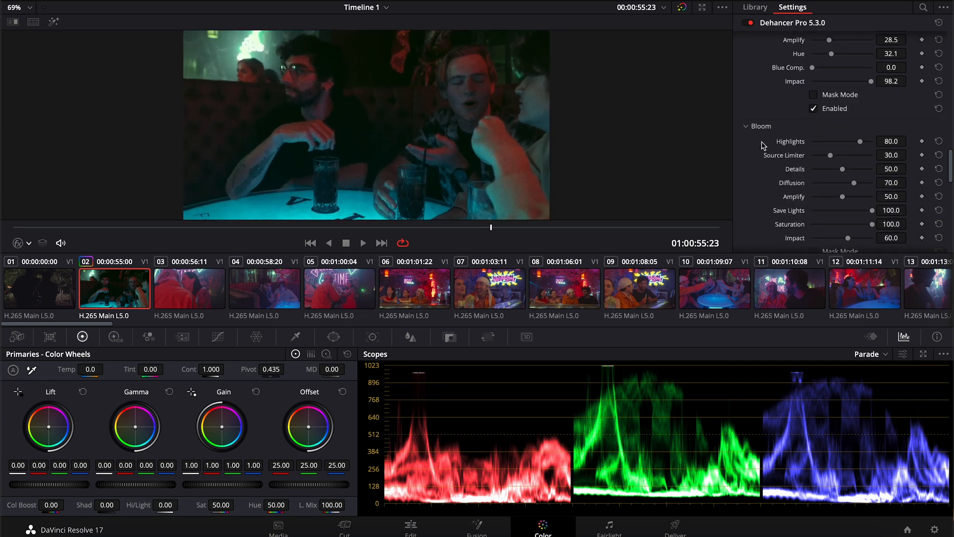
scroll(764, 145, "down", 2)
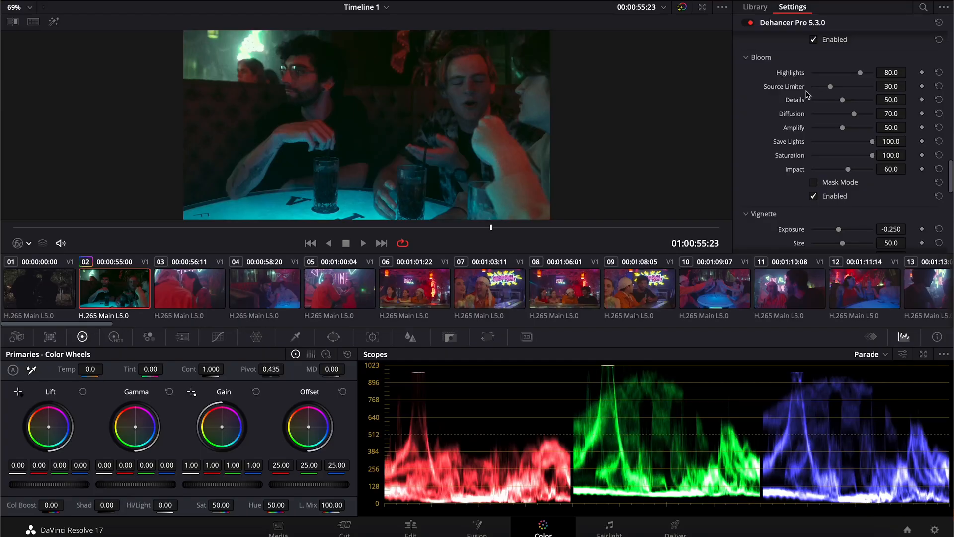
scroll(368, 111, "up", 2)
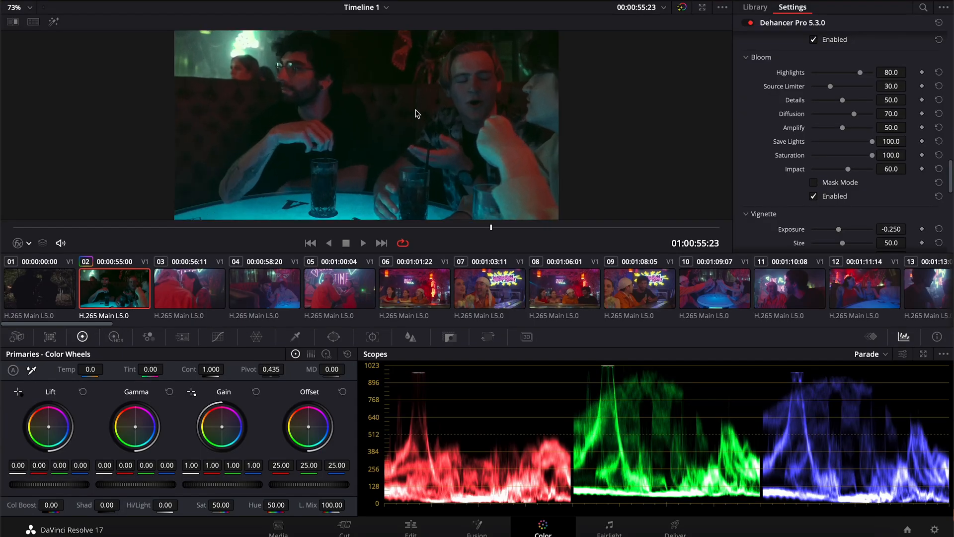
left_click(814, 182)
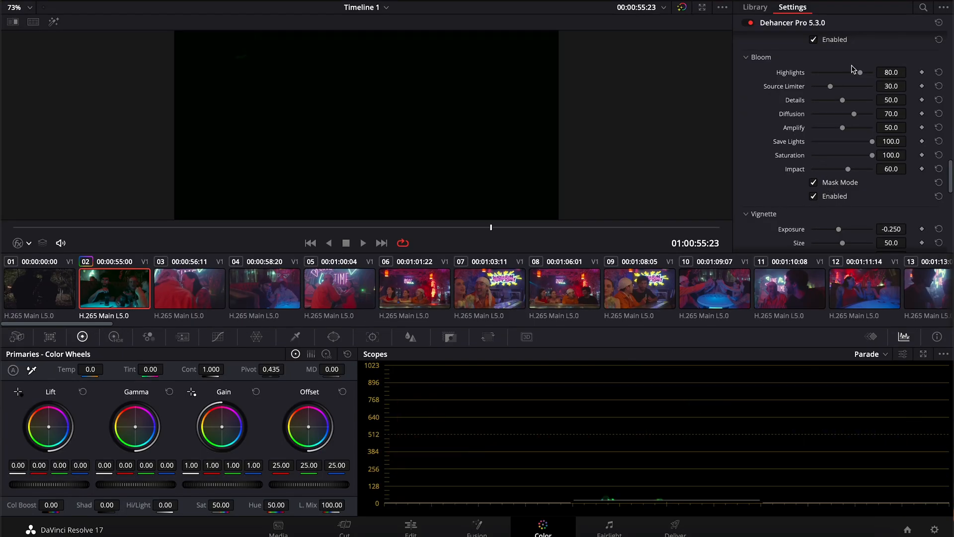
Set Bloom to Highlights 100, Source Limiter 0, Details 91.8, Diffusion 100, Amplify 94.5, Save Lights 97.3, Saturation 46.8 and Impact 96.3, and turn off Mask Mode.
left_click_drag(830, 86, 875, 75)
left_click_drag(870, 100, 868, 103)
left_click(873, 114)
left_click(869, 128)
left_click(870, 170)
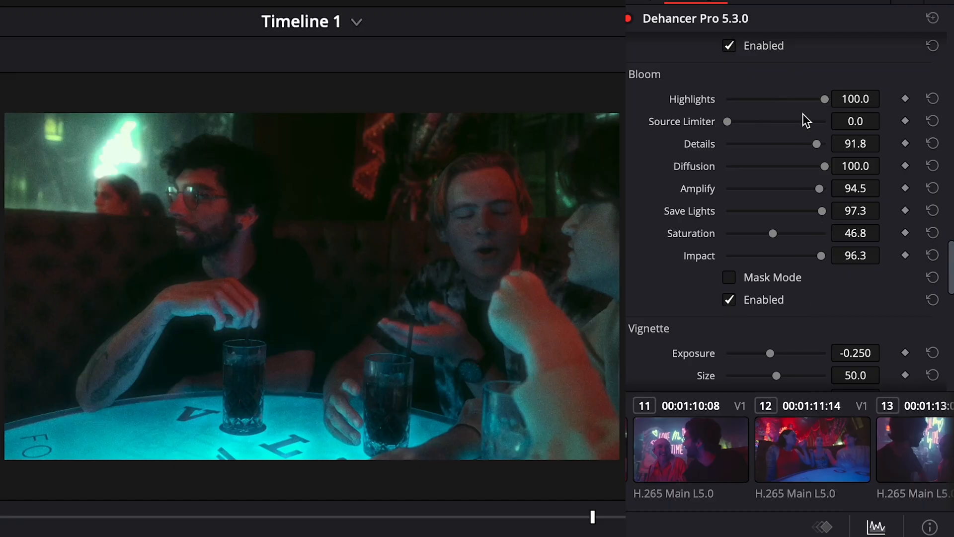
Reduce Bloom to Highlights 51.4, Details 24.8, Diffusion 56.9 and Amplify 22, and check it briefly in Mask Mode.
left_click_drag(779, 99, 777, 99)
left_click_drag(810, 144, 783, 166)
left_click(748, 275)
left_click(747, 276)
Compare the clip with the Bloom effect disabled and enabled.
left_click(742, 302)
left_click(742, 301)
left_click(742, 301)
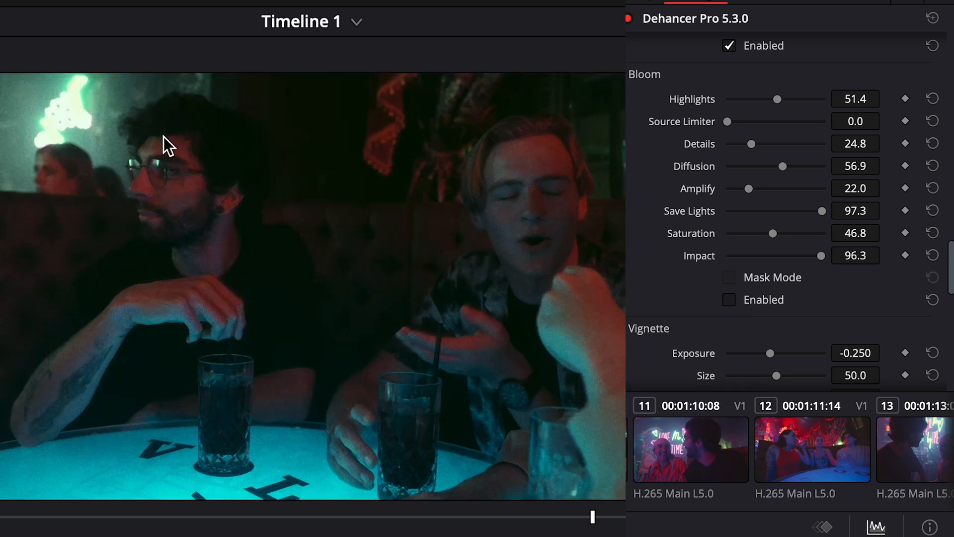
left_click(746, 301)
left_click(744, 301)
left_click(743, 301)
left_click(742, 301)
left_click(741, 299)
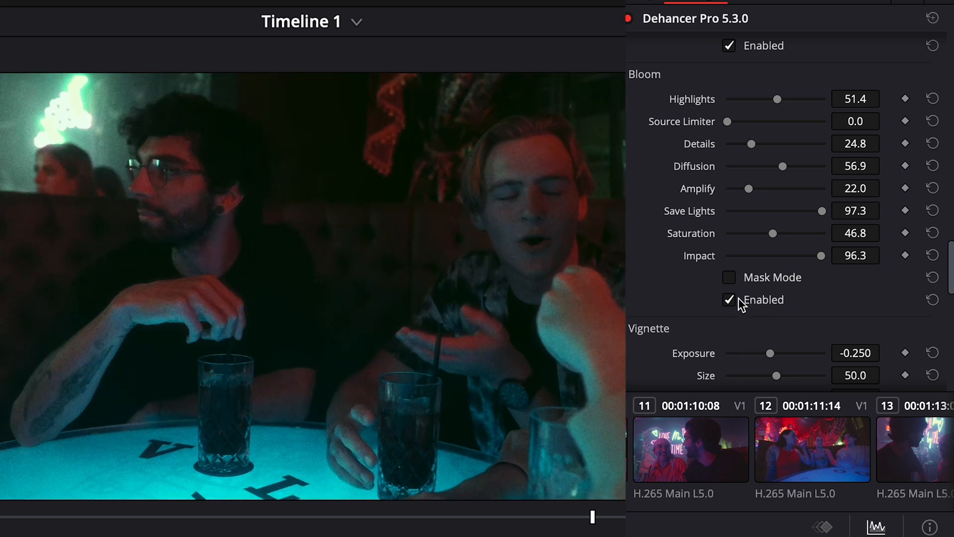
left_click(739, 299)
left_click(737, 297)
left_click(738, 298)
left_click(737, 297)
left_click(738, 297)
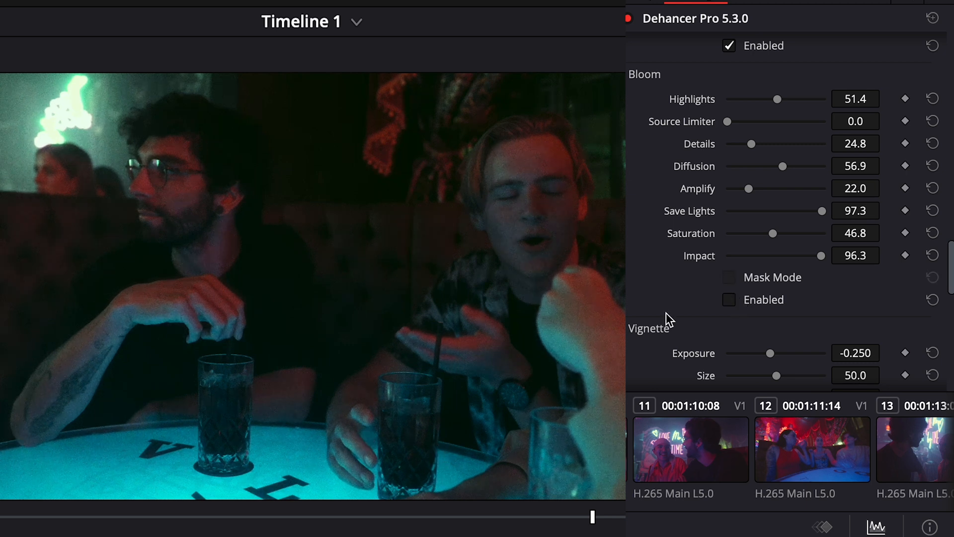
left_click(731, 304)
left_click(731, 304)
left_click(731, 302)
left_click(746, 305)
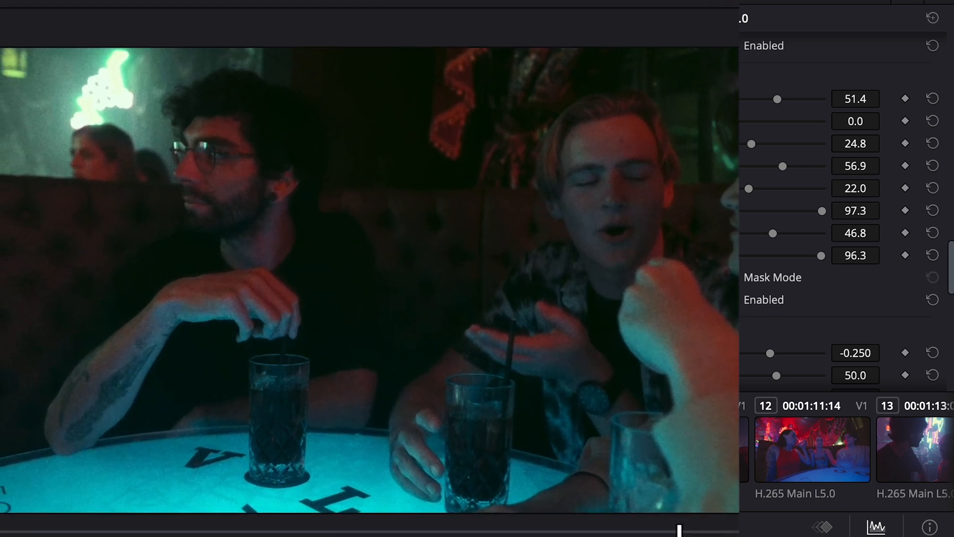